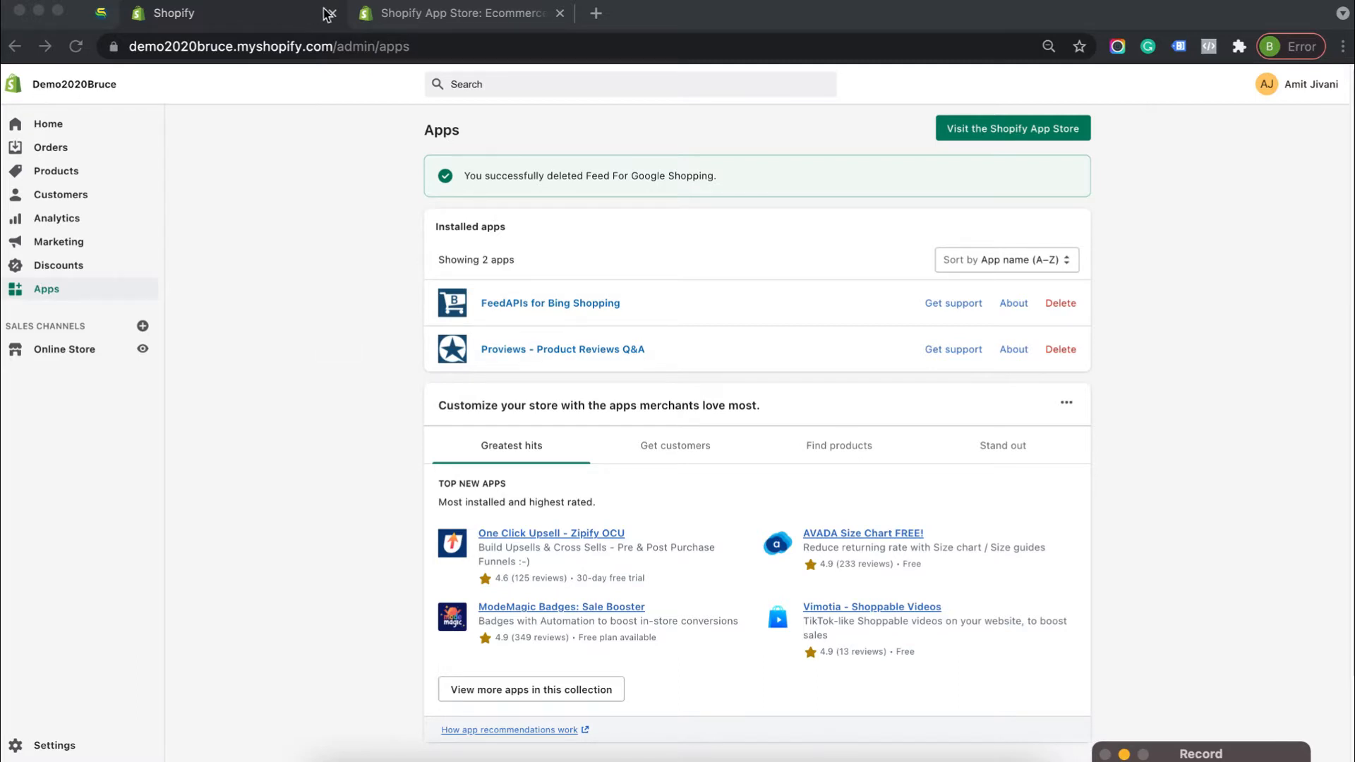
# Search the Shopify App Store for "Feed for Google Shopping"
pyautogui.click(419, 9)
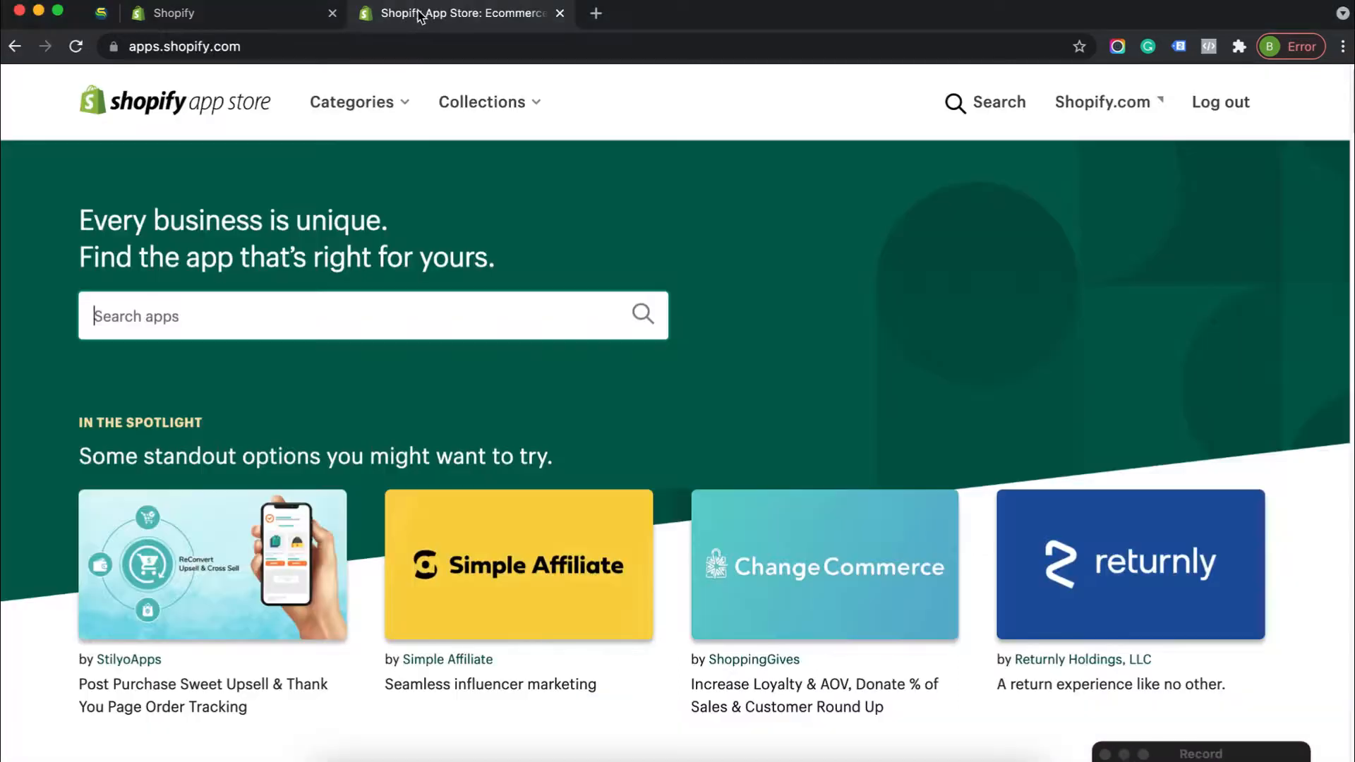
pyautogui.click(177, 315)
pyautogui.write('Feed for Google Shopping')
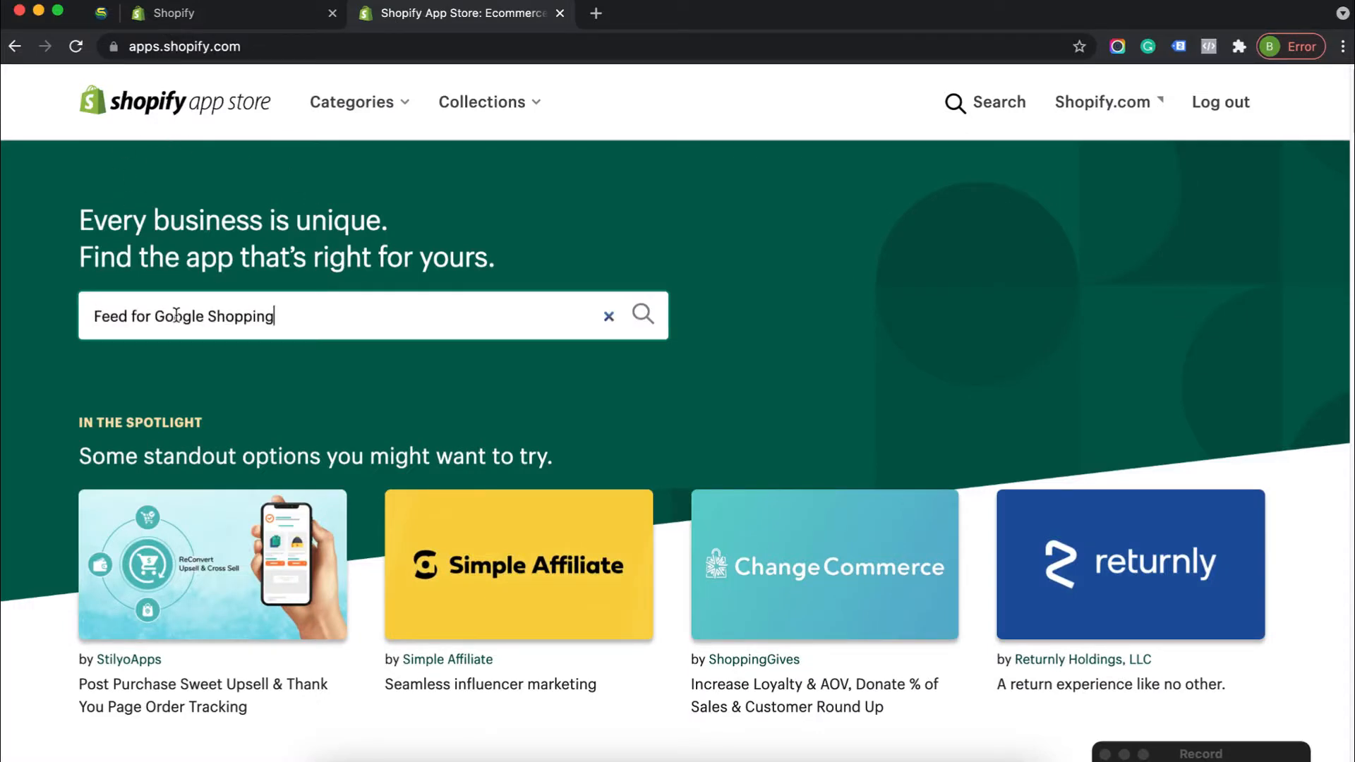
pyautogui.press('Return')
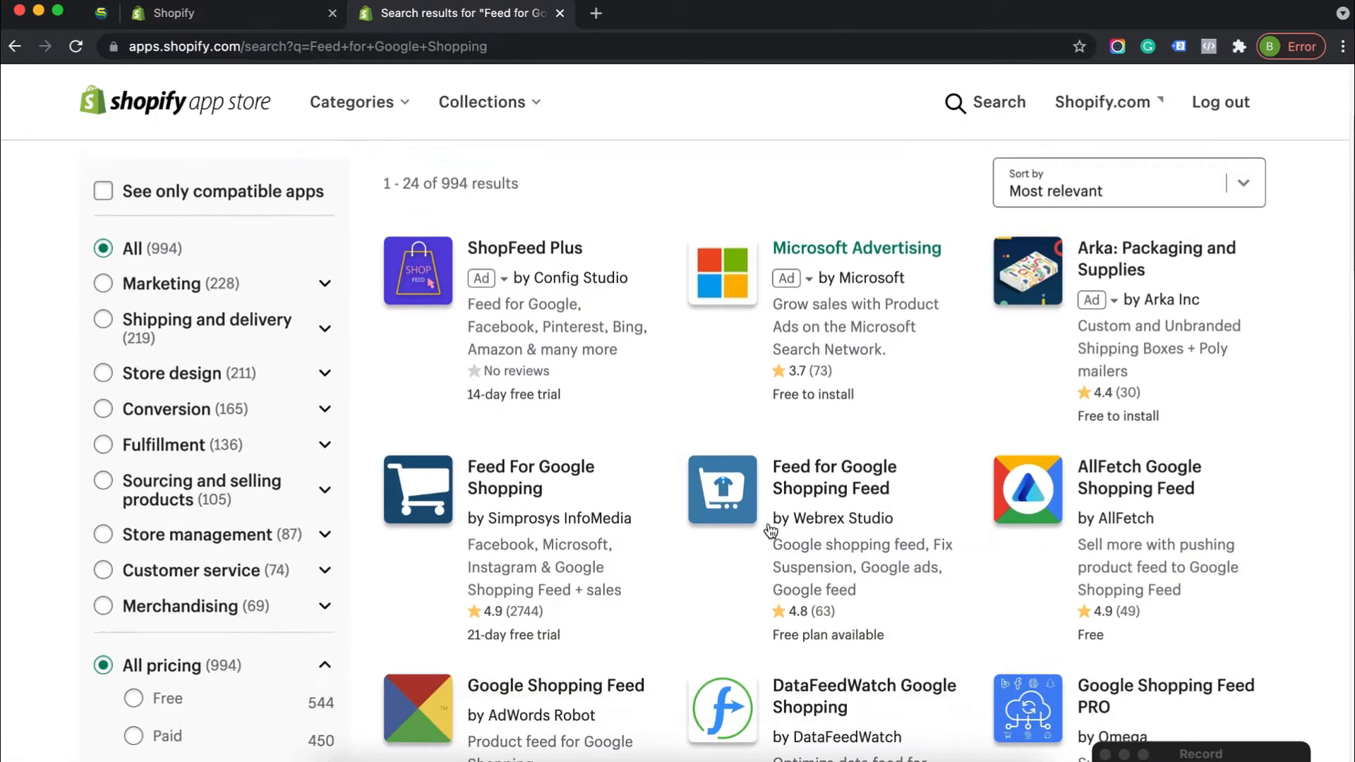
# Install the Feed For Google Shopping app by Simprosys InfoMedia on the Demo2020Bruce store
pyautogui.scroll(-1, 769, 531)
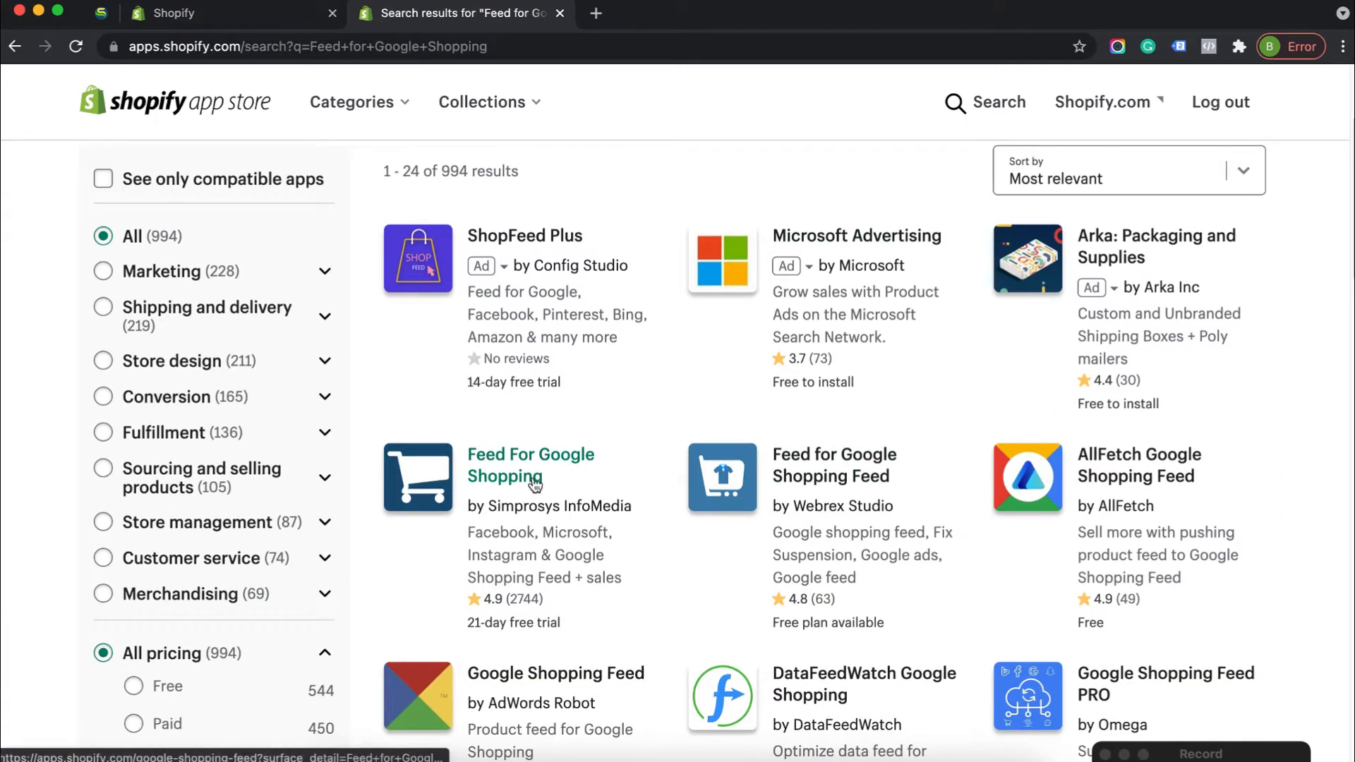
pyautogui.click(398, 483)
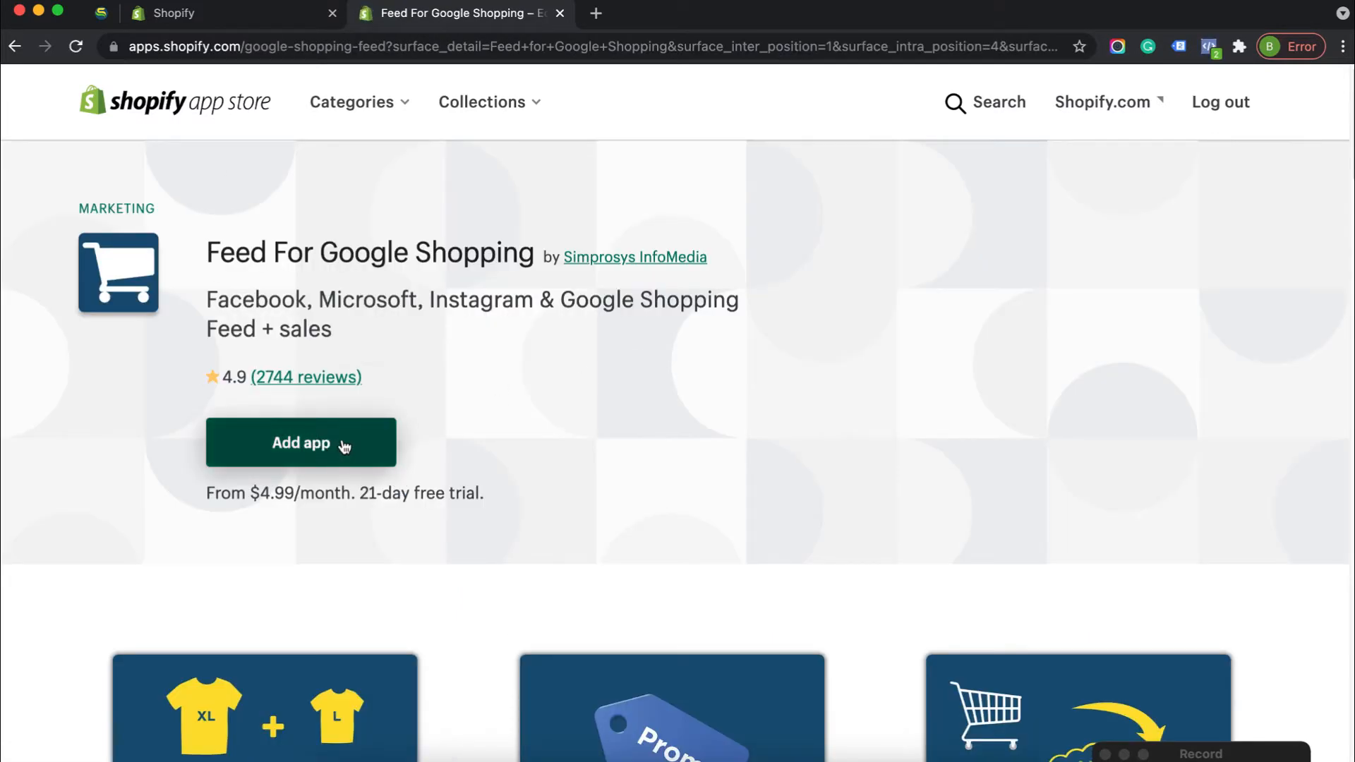
pyautogui.click(309, 452)
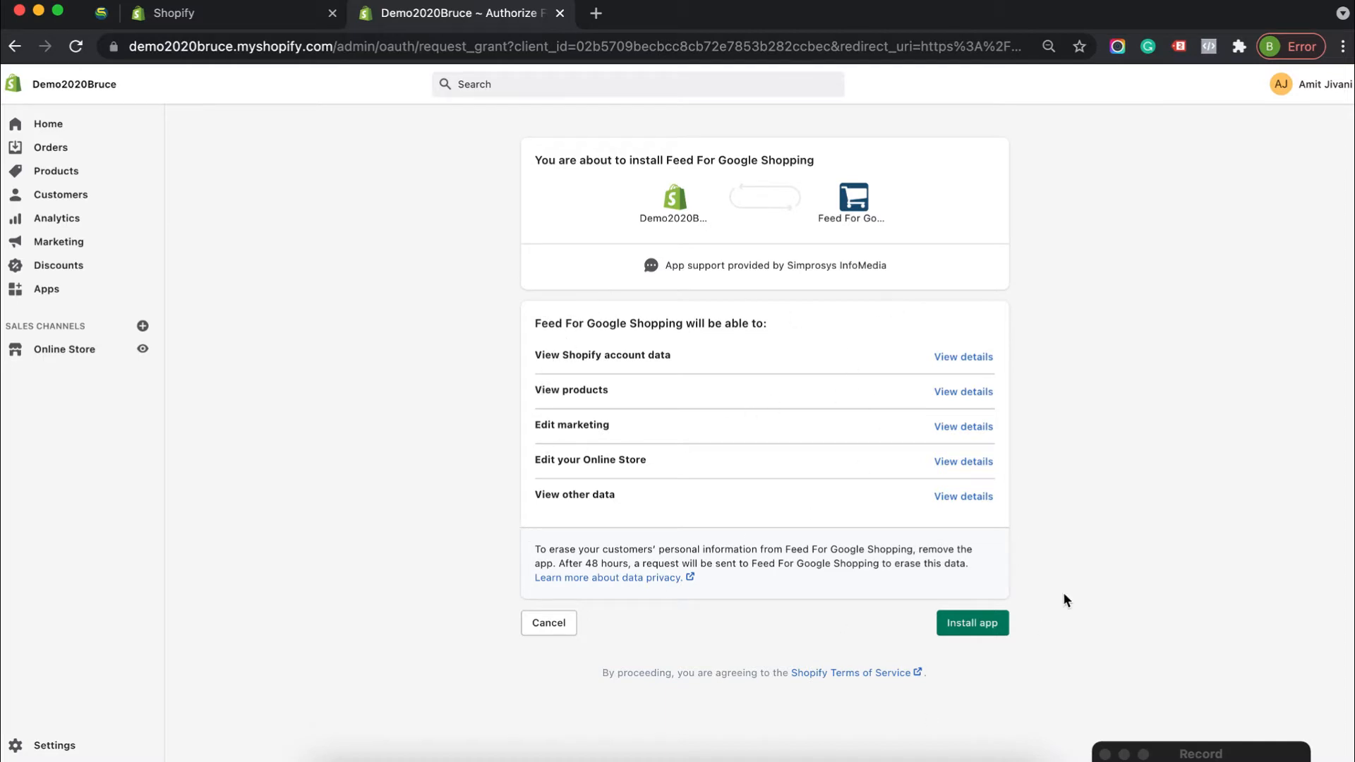
pyautogui.click(994, 625)
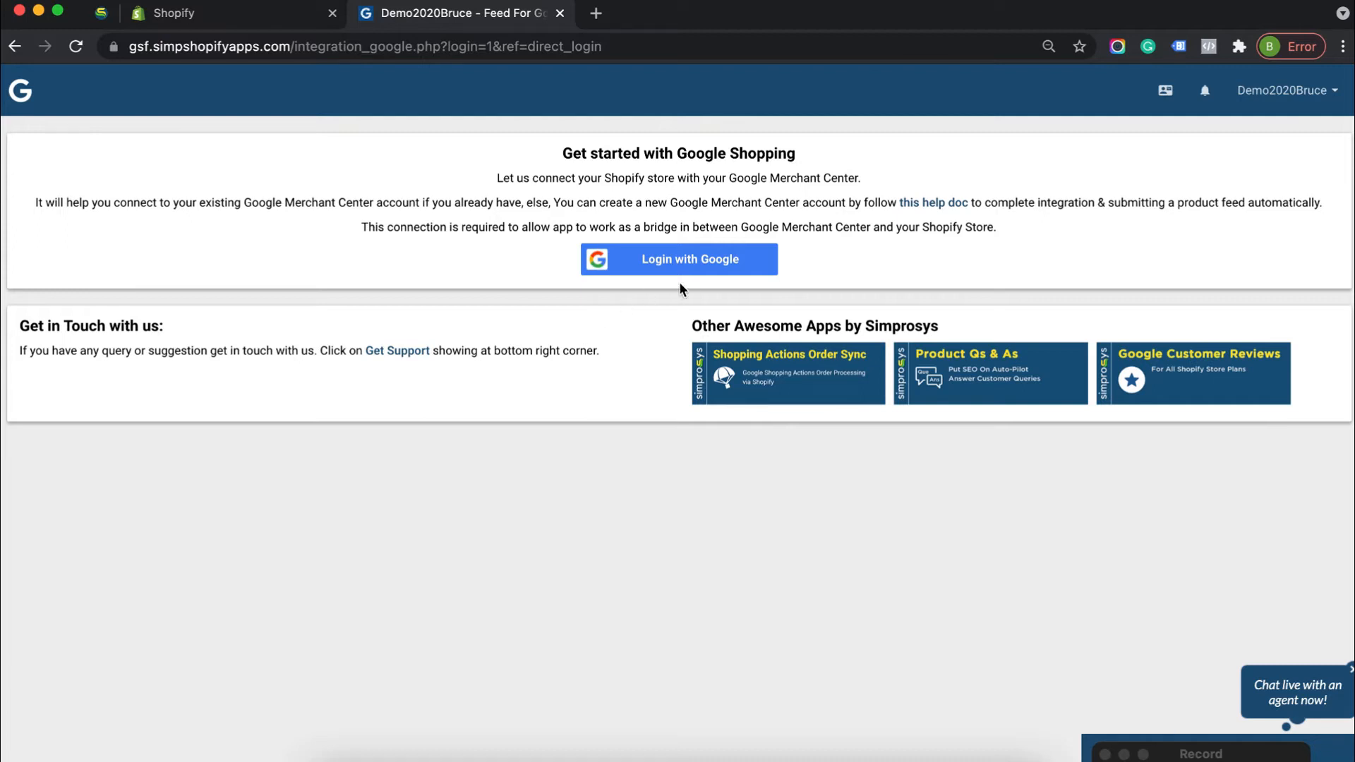
# Log in with the store owner's Google account and allow simpshopifyapps.com the requested access
pyautogui.click(631, 264)
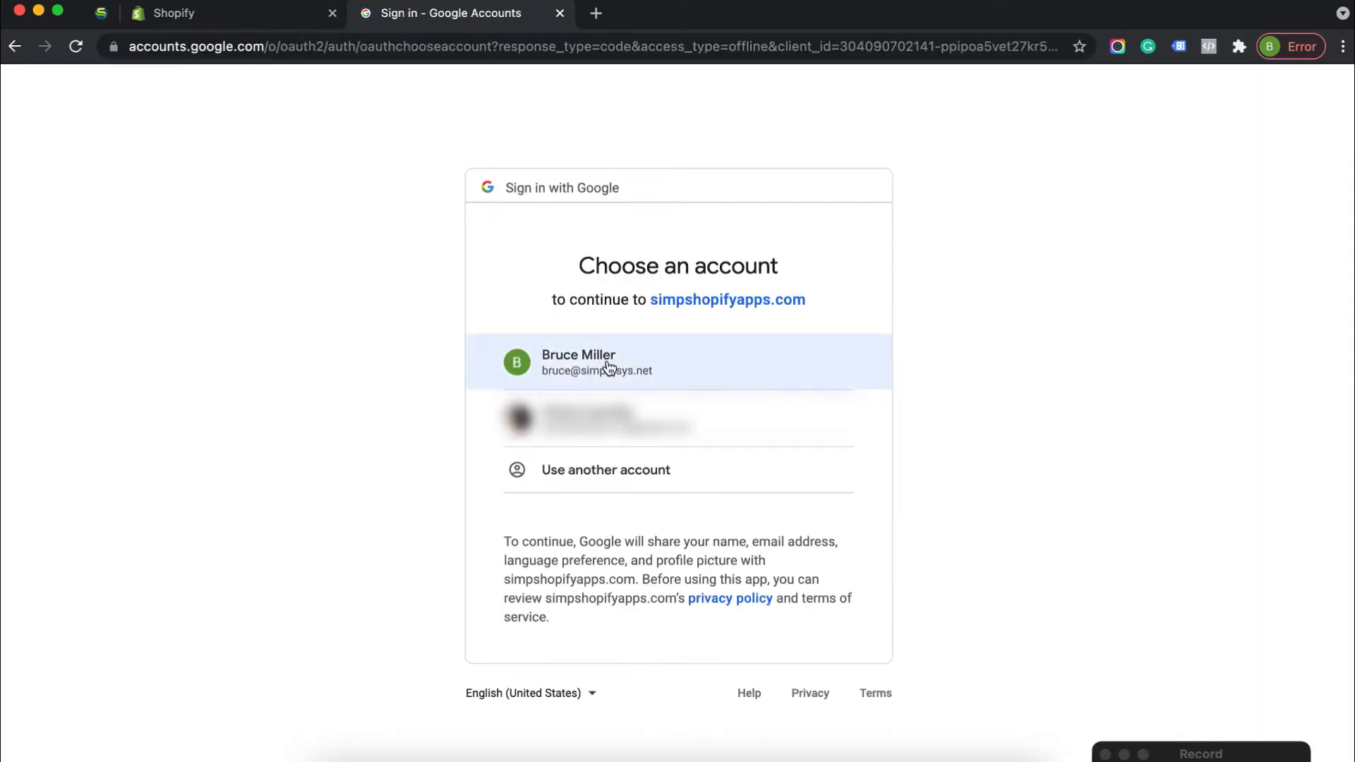
pyautogui.click(582, 360)
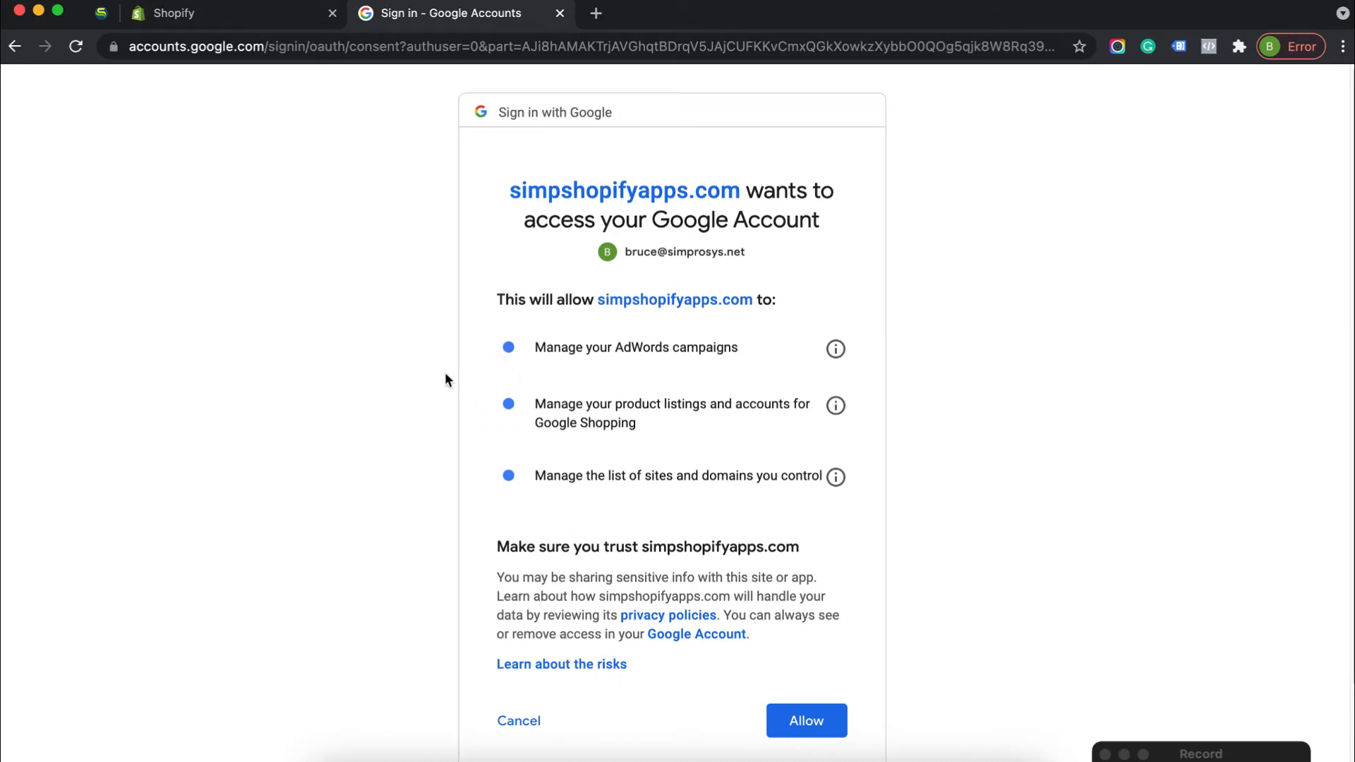
pyautogui.scroll(-2, 979, 586)
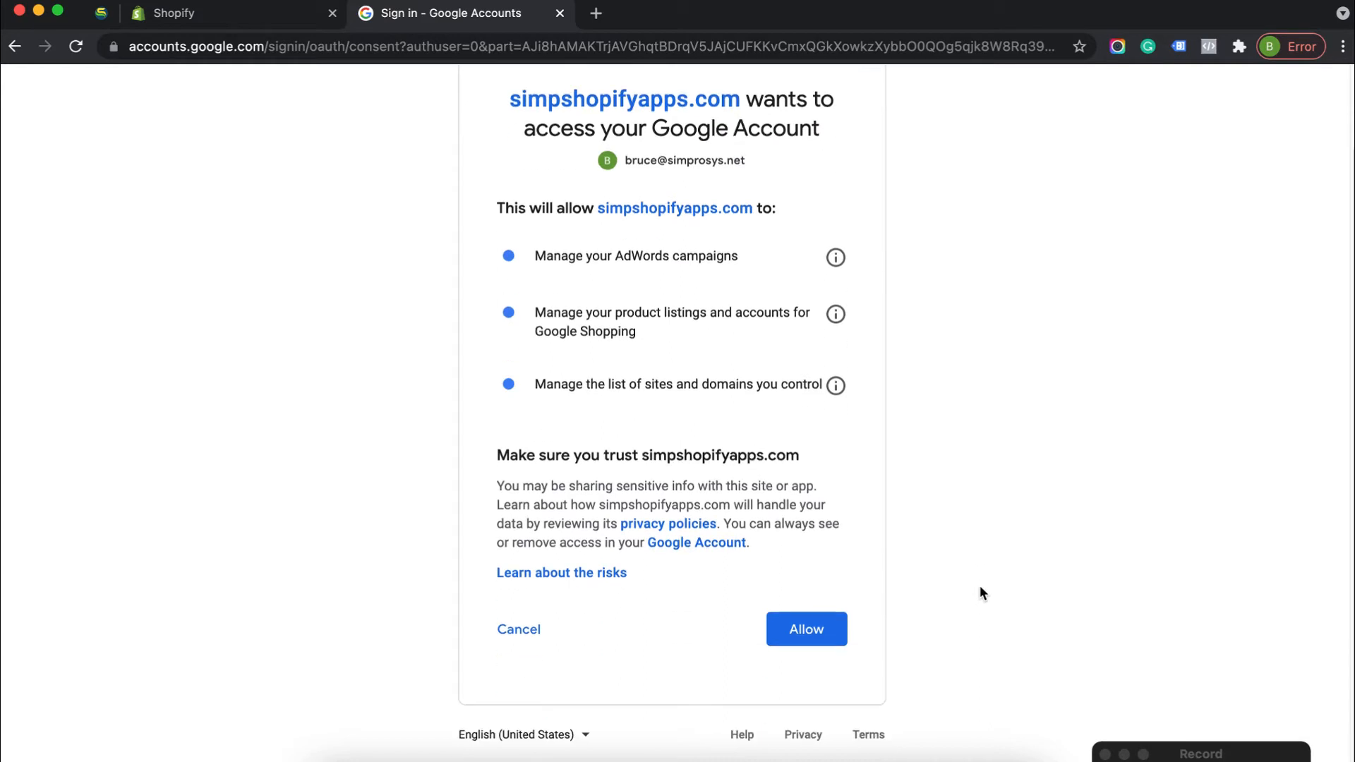
pyautogui.click(813, 629)
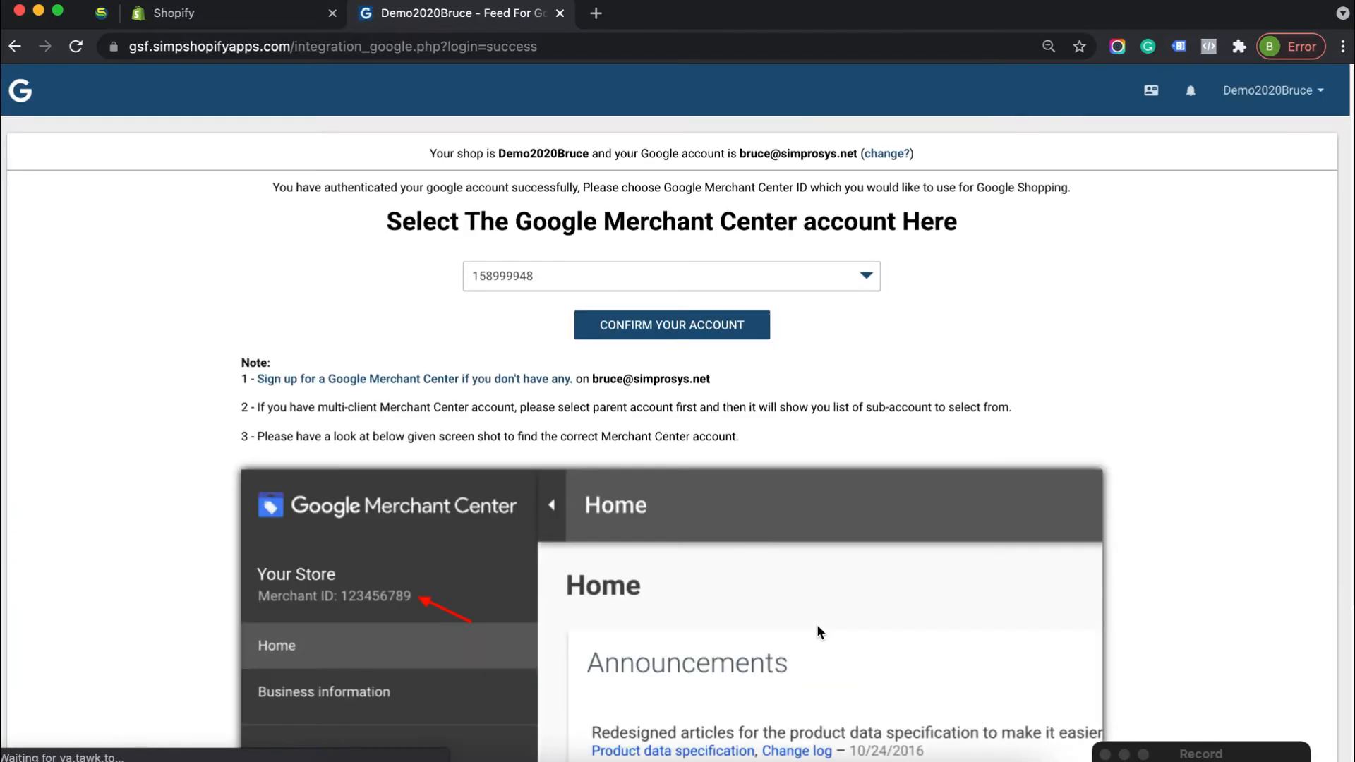
# Choose the first listed Google Merchant Center account for the shop and confirm it
pyautogui.scroll(-3, 1157, 432)
pyautogui.scroll(3, 1129, 381)
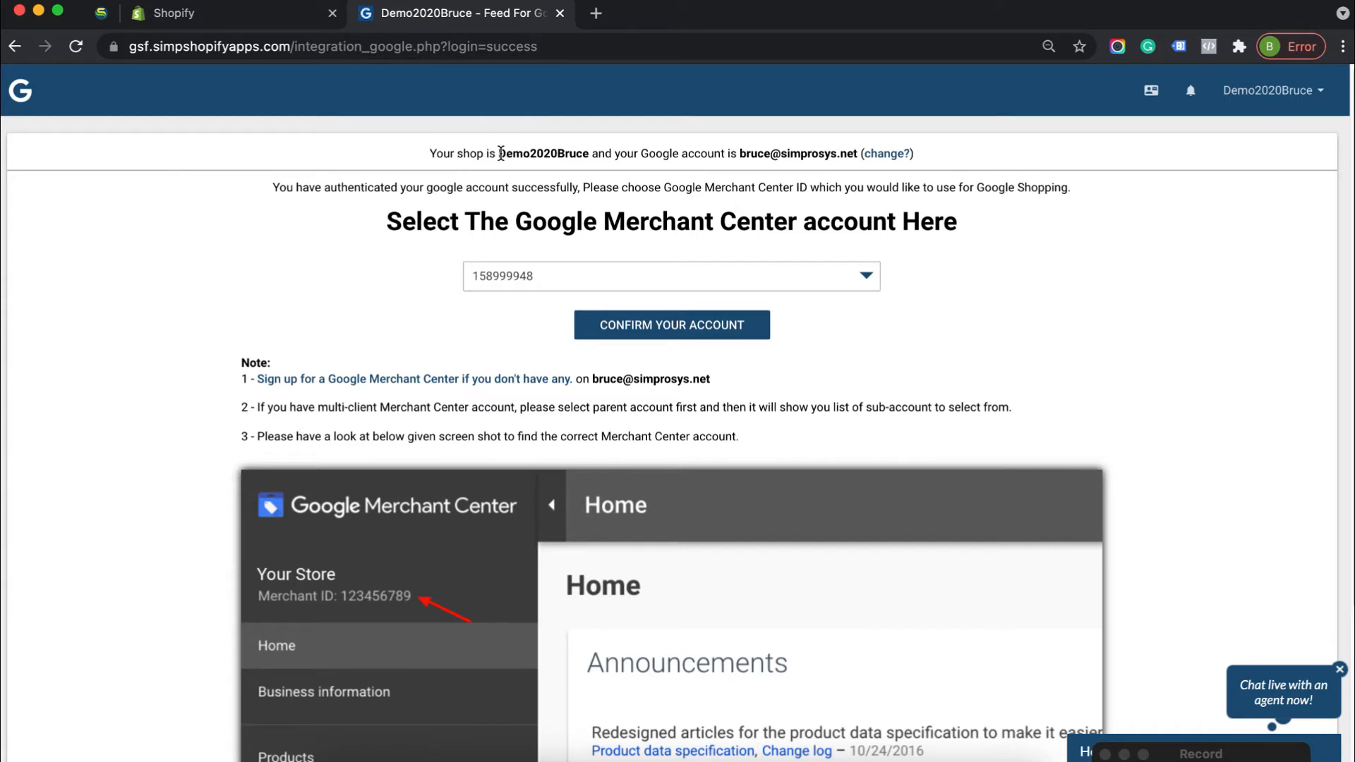
pyautogui.moveTo(498, 153); pyautogui.dragTo(590, 152)
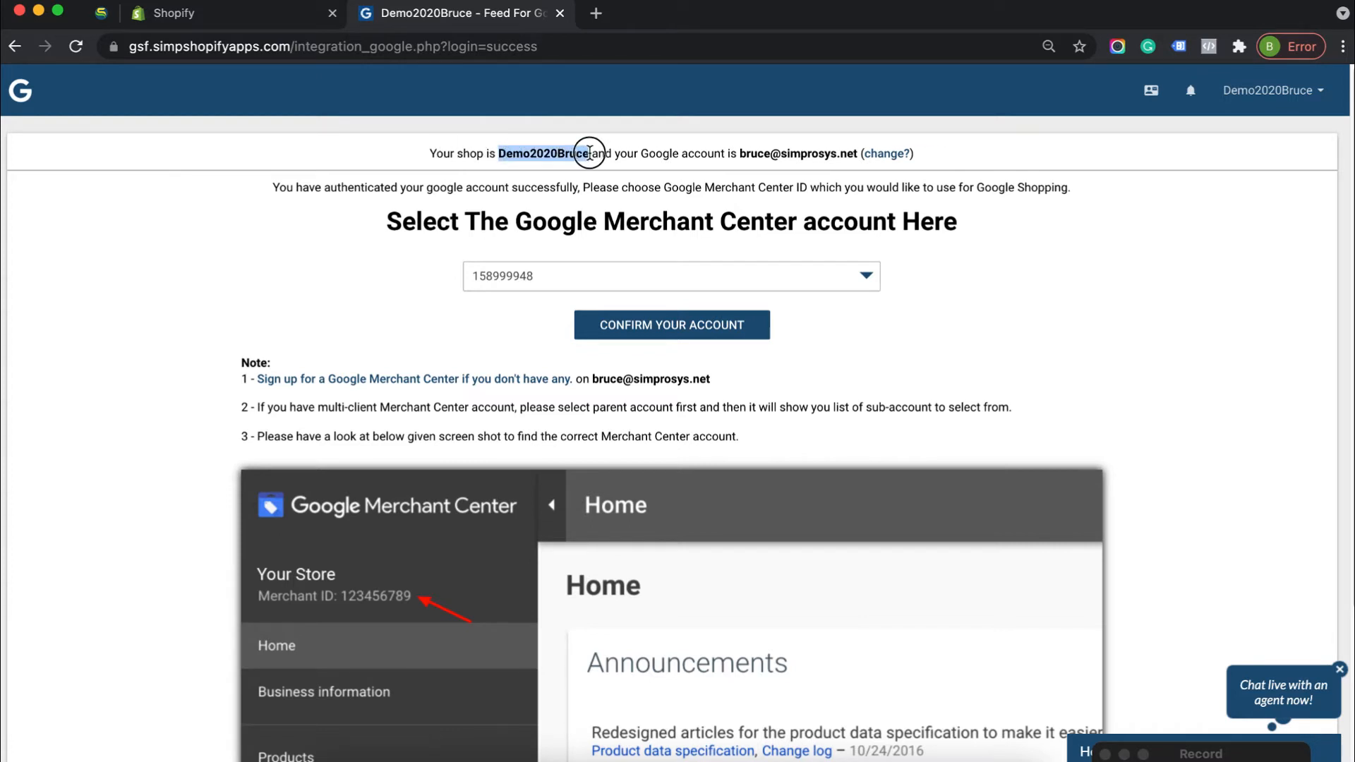
pyautogui.click(768, 128)
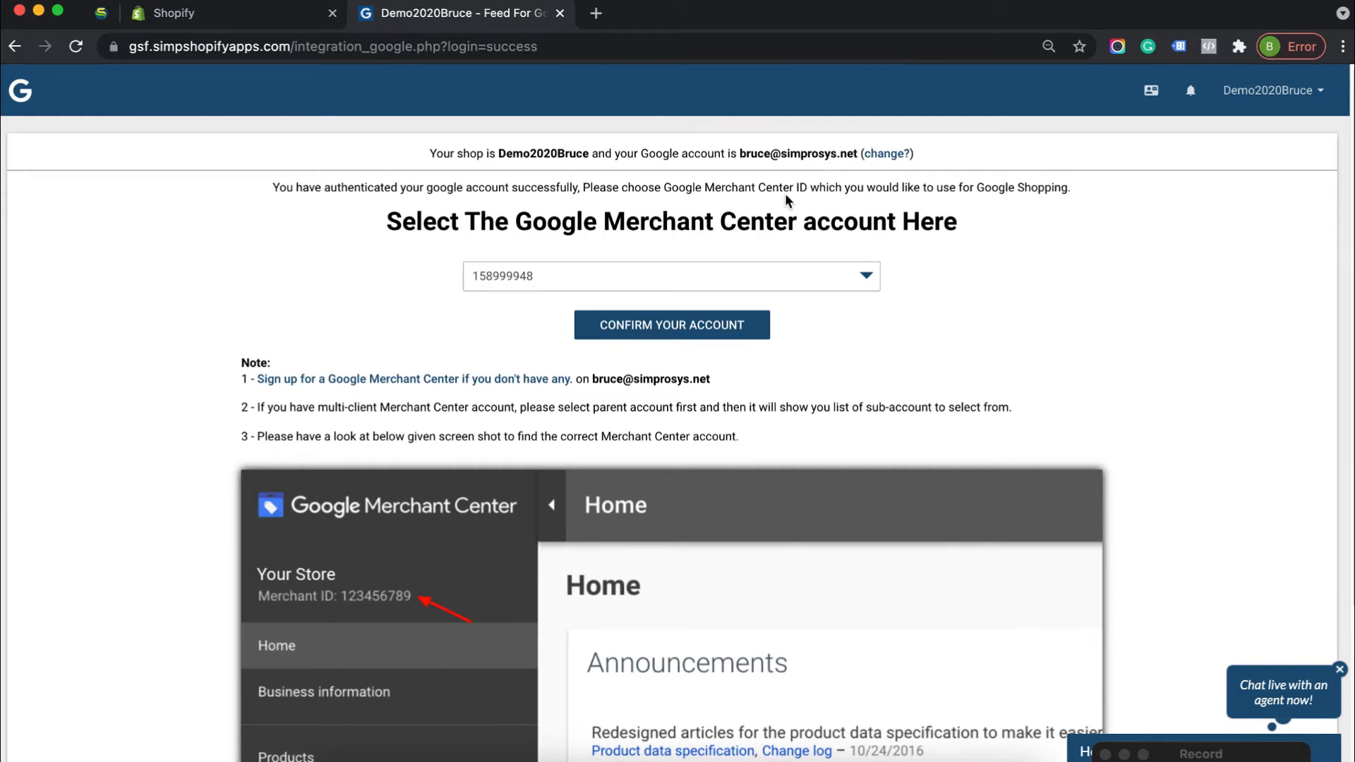
pyautogui.click(713, 285)
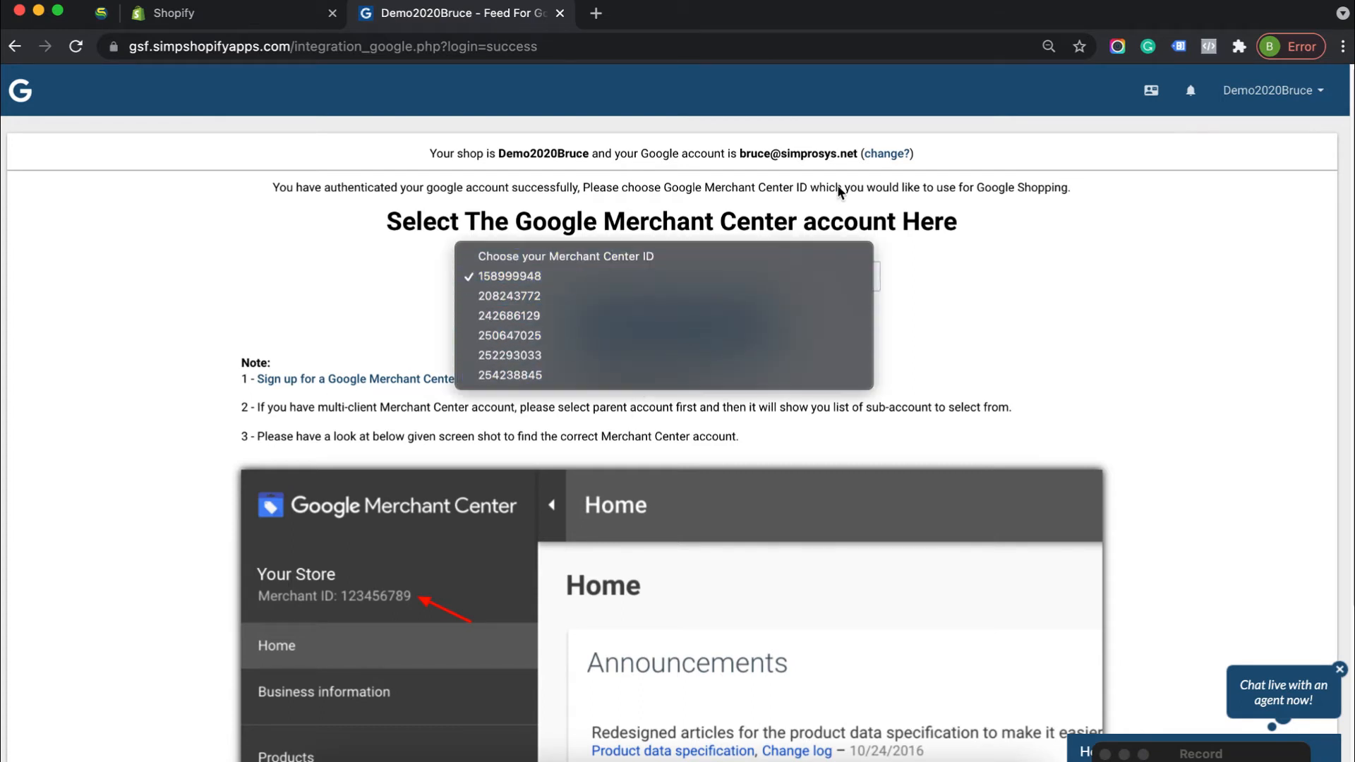
pyautogui.click(507, 277)
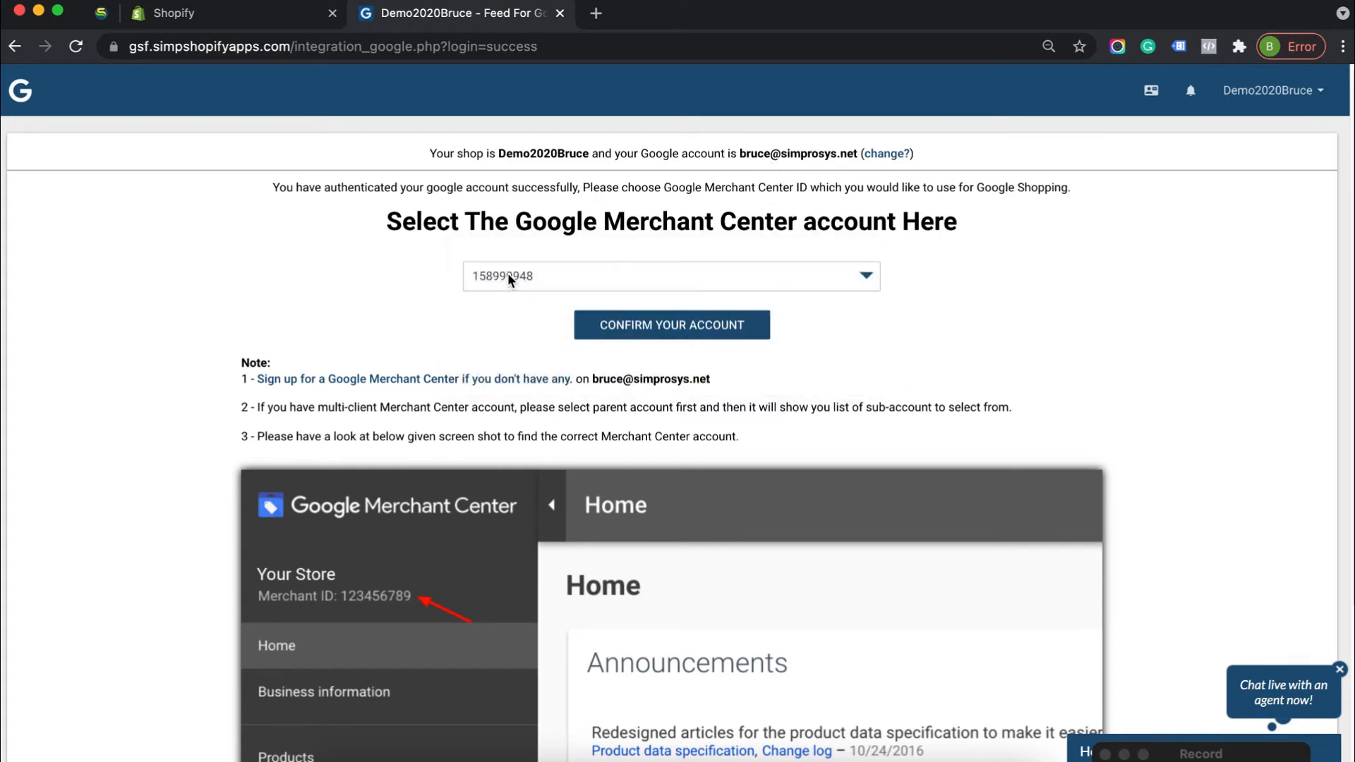
pyautogui.click(752, 334)
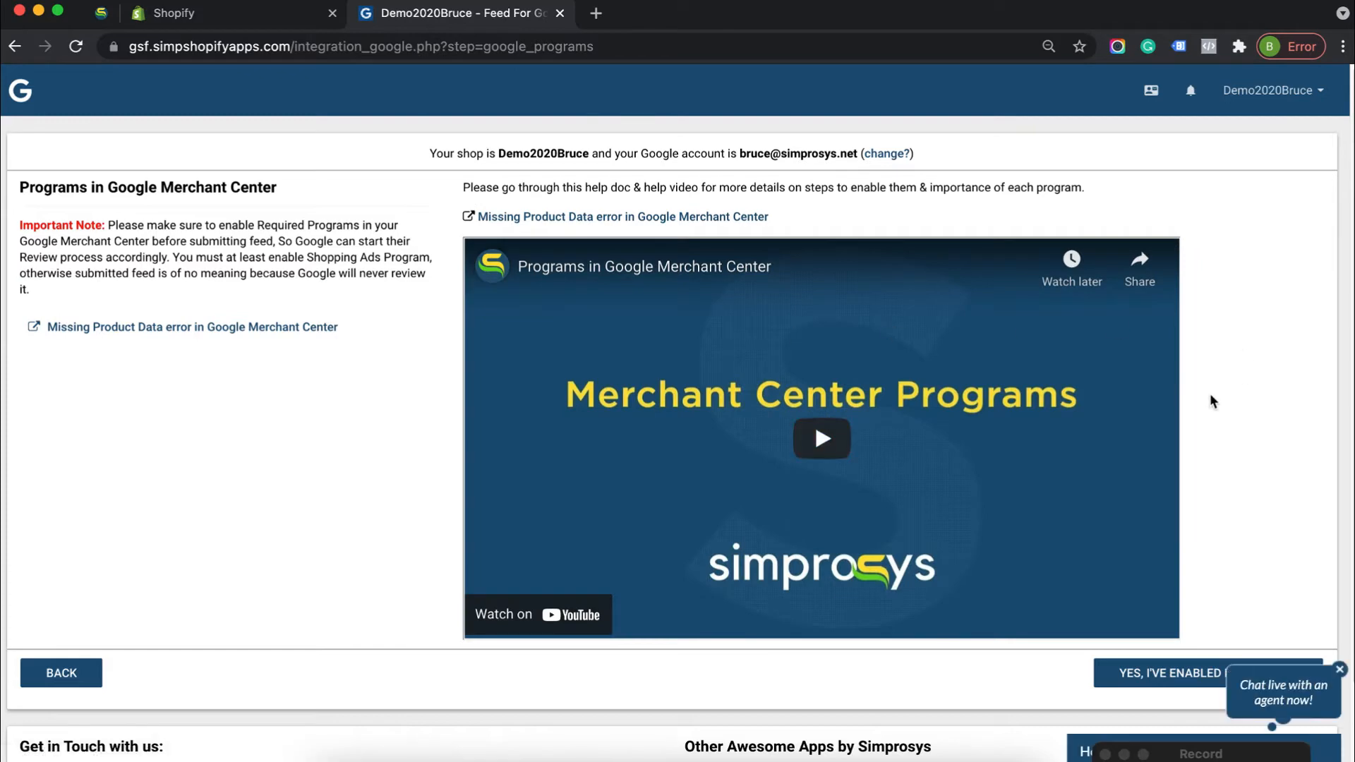
# Dismiss the live chat prompt and confirm that the required Google Merchant Center programs are enabled
pyautogui.scroll(-2, 1236, 584)
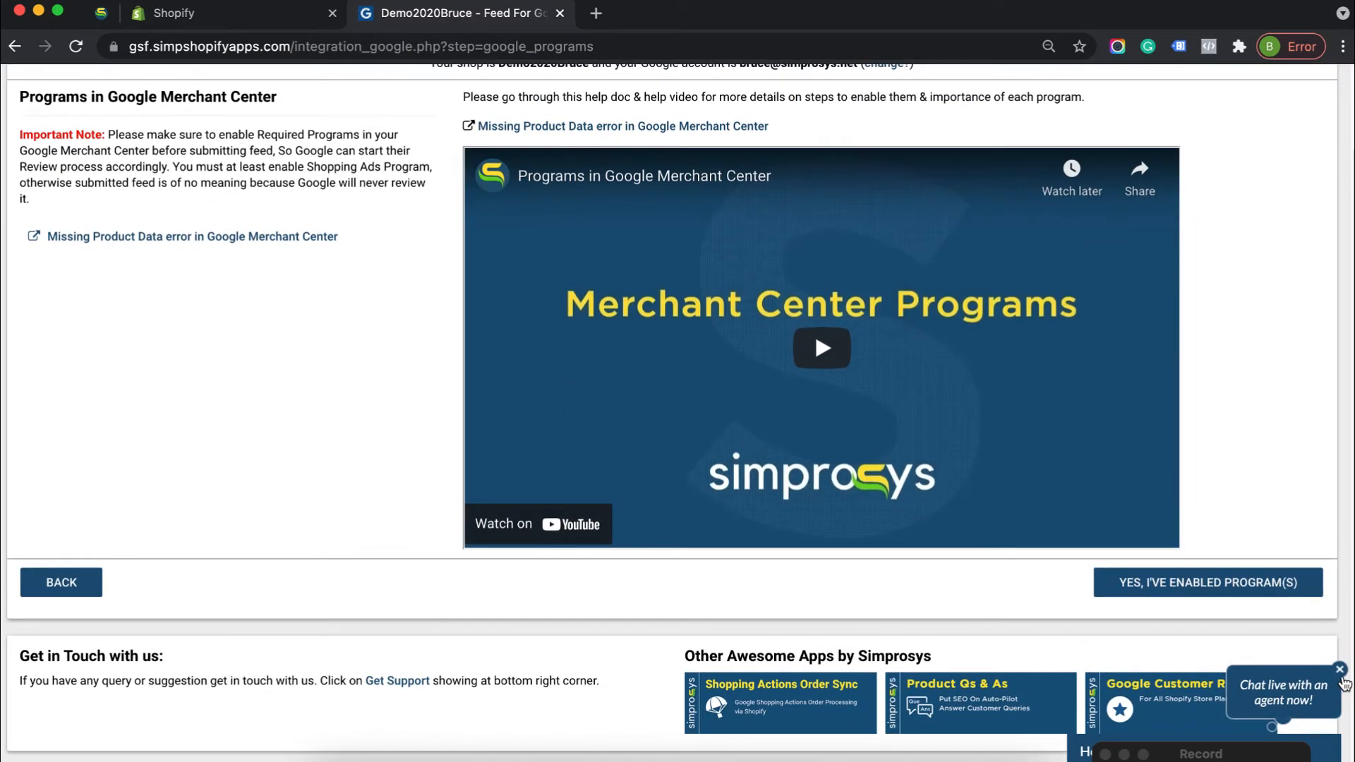
pyautogui.click(1342, 671)
pyautogui.scroll(2, 815, 328)
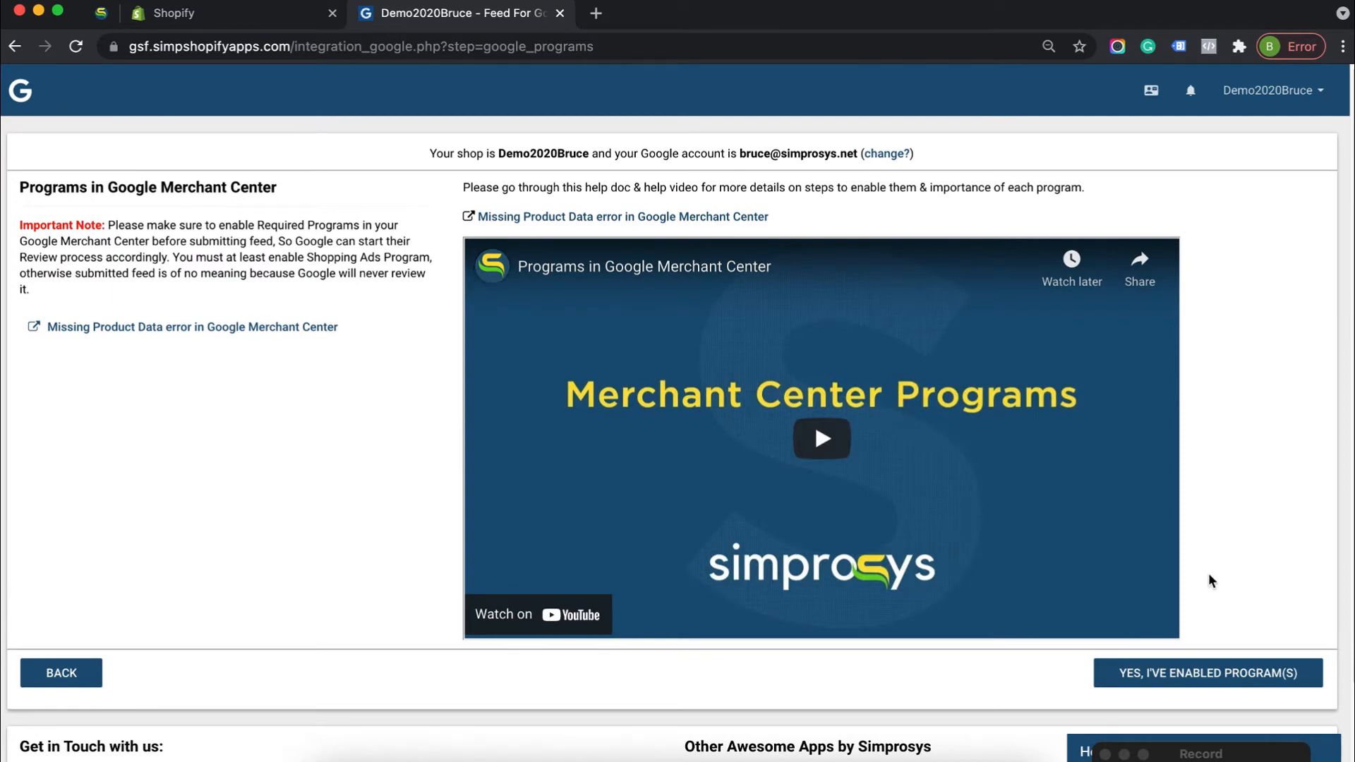
pyautogui.scroll(-2, 1258, 573)
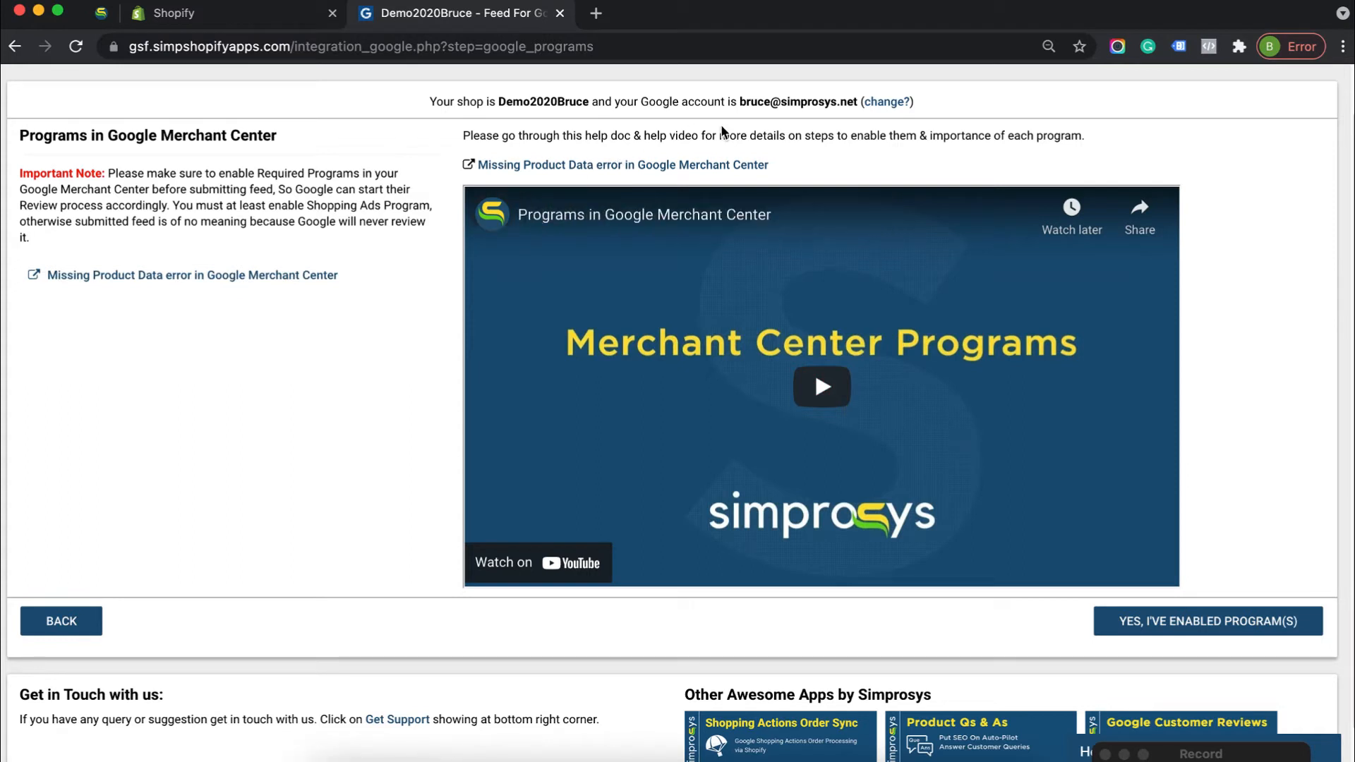
pyautogui.click(1235, 632)
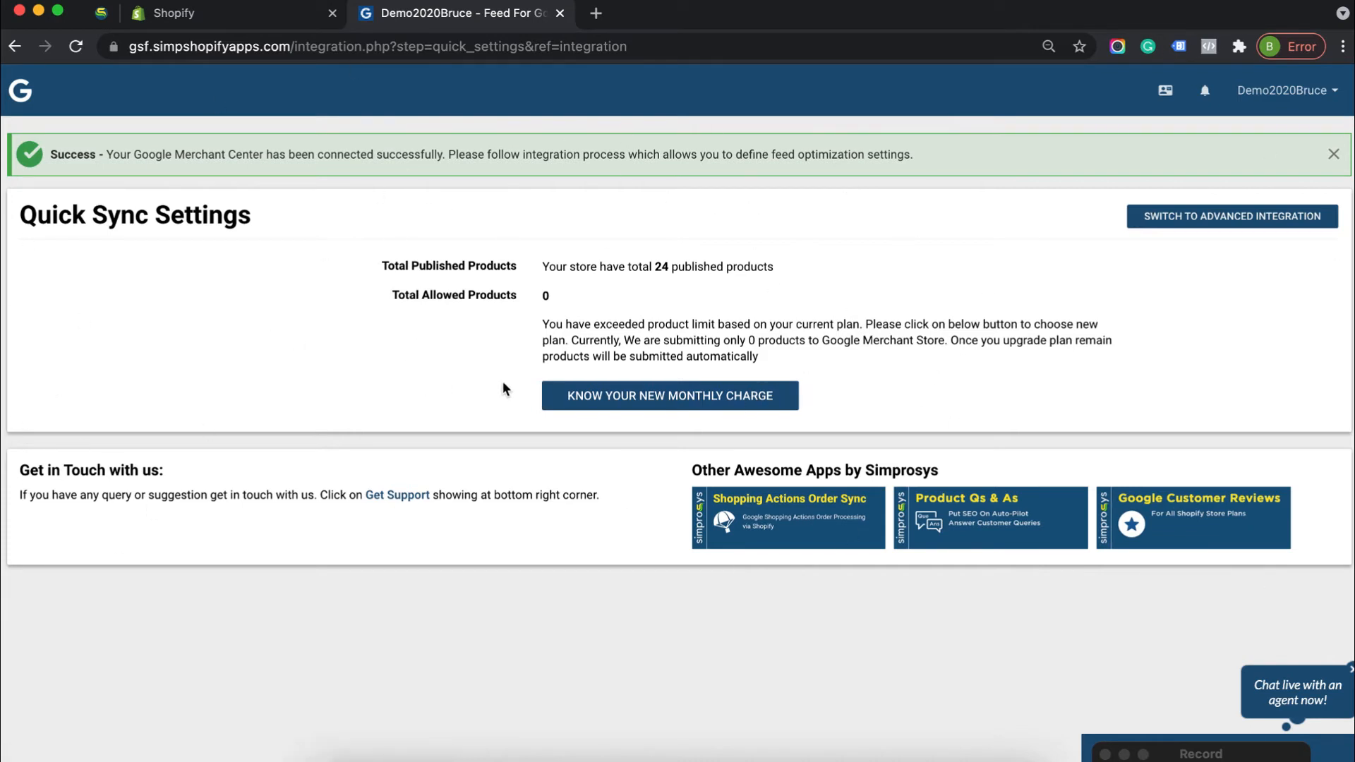
# Approve the recurring $4.99 test subscription covering up to 500 products
pyautogui.click(786, 398)
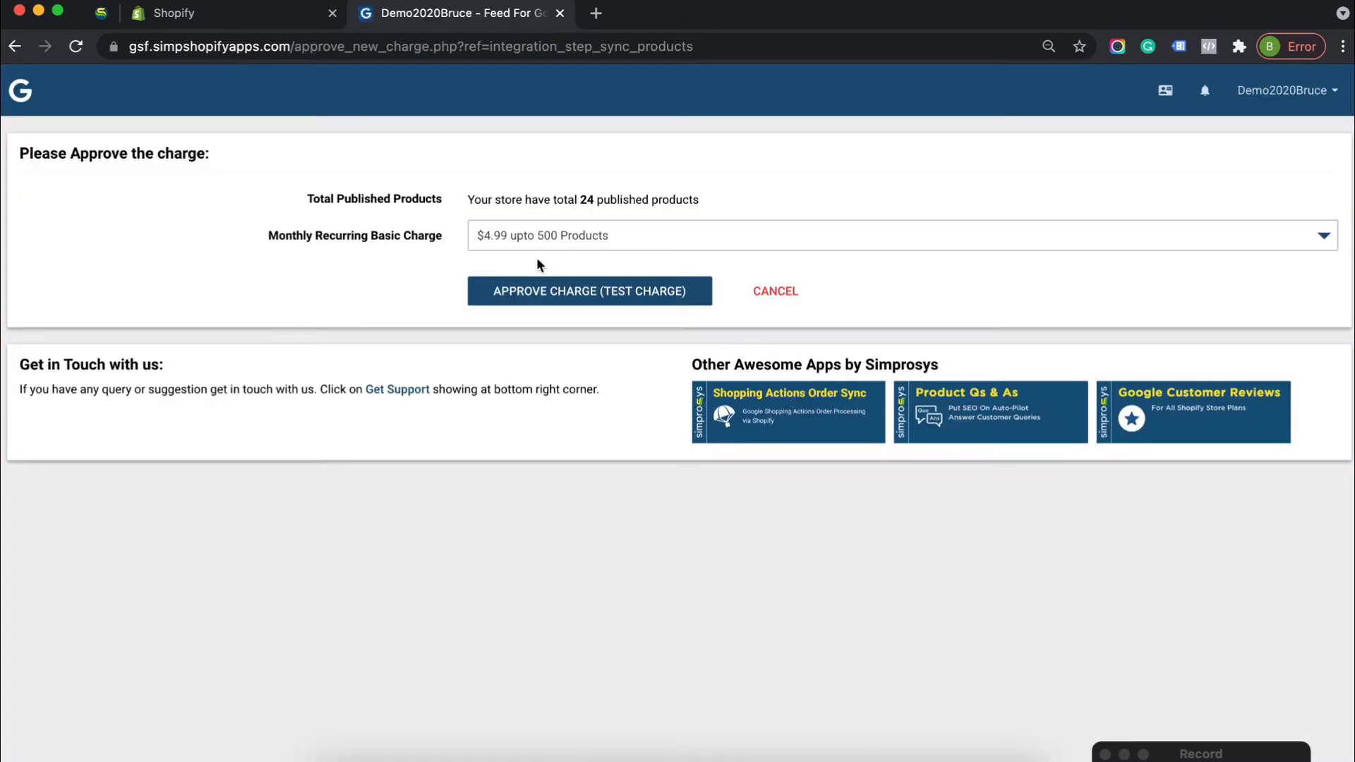
pyautogui.click(619, 292)
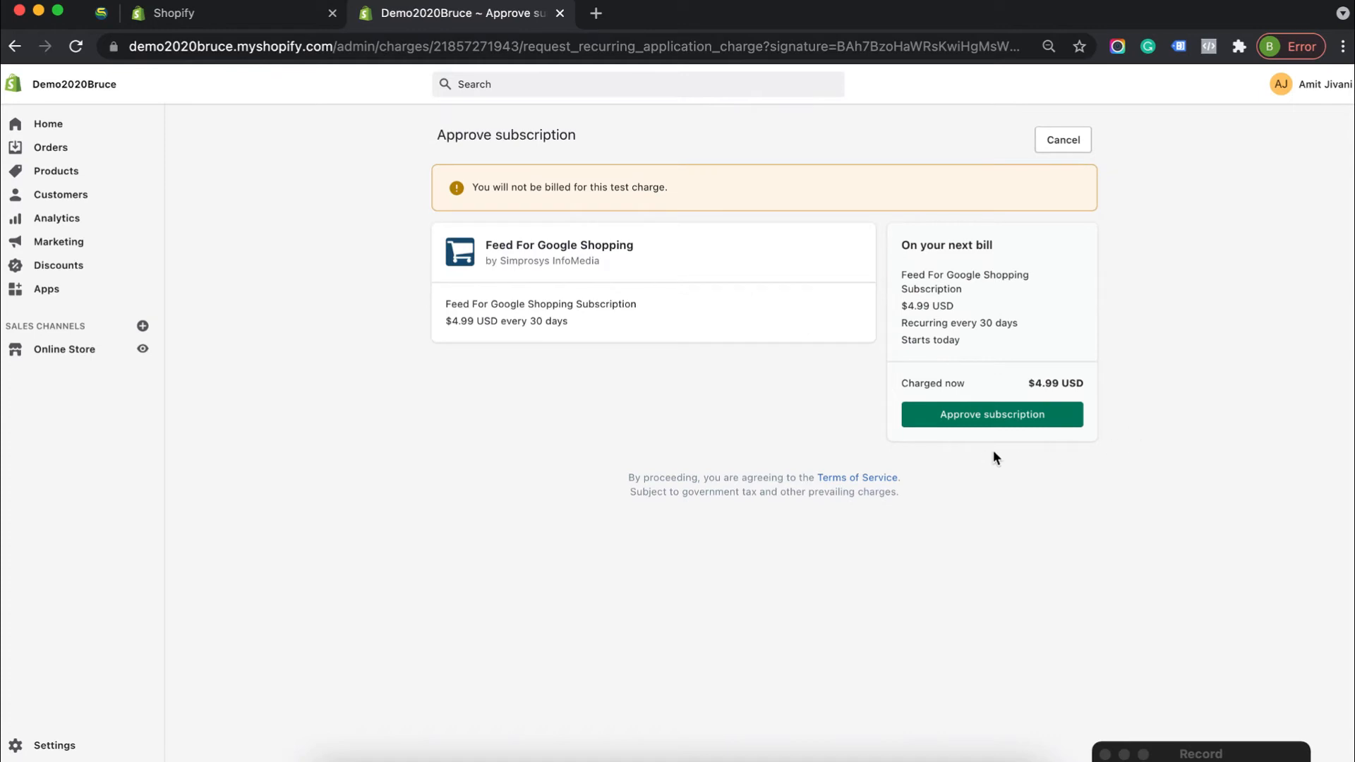
pyautogui.click(1058, 423)
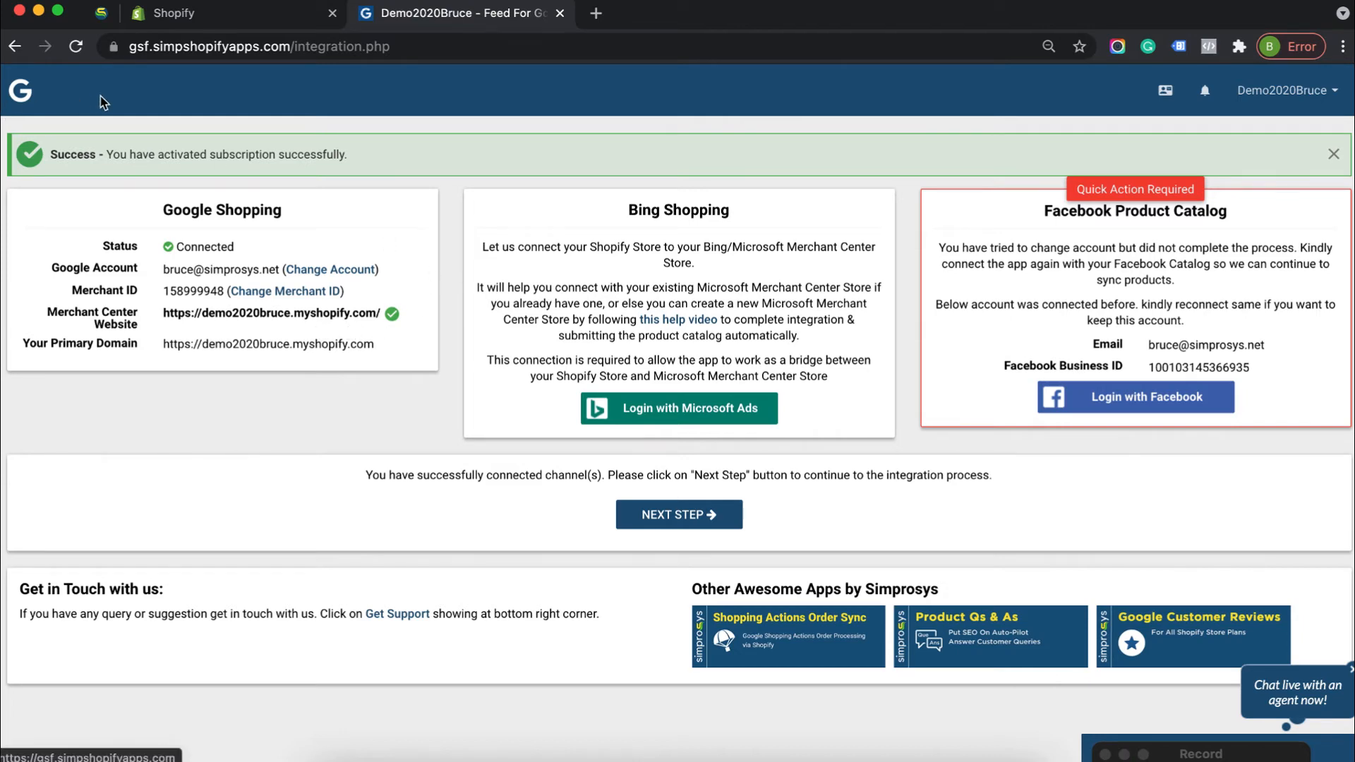
# Sync the store's products using the preset Quick Sync Settings and look over the product list
pyautogui.click(17, 93)
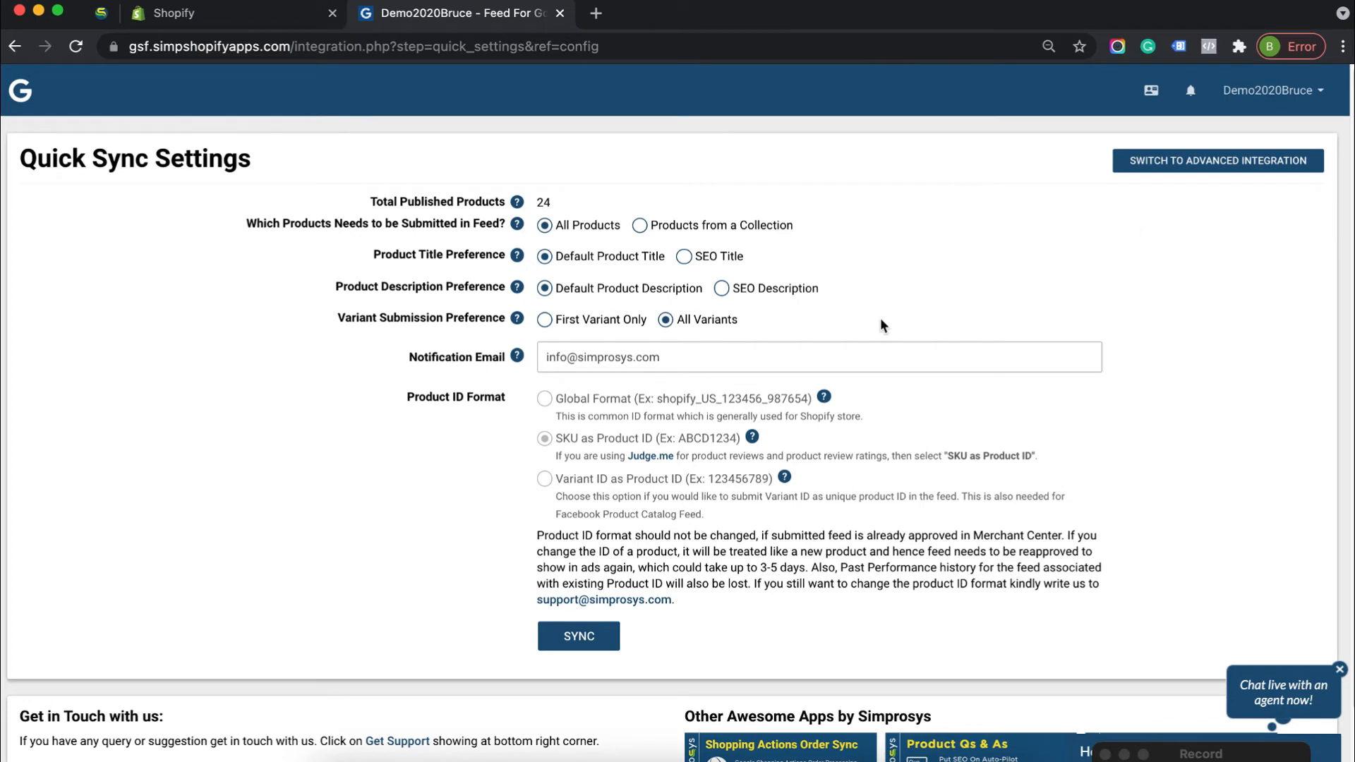
pyautogui.click(591, 640)
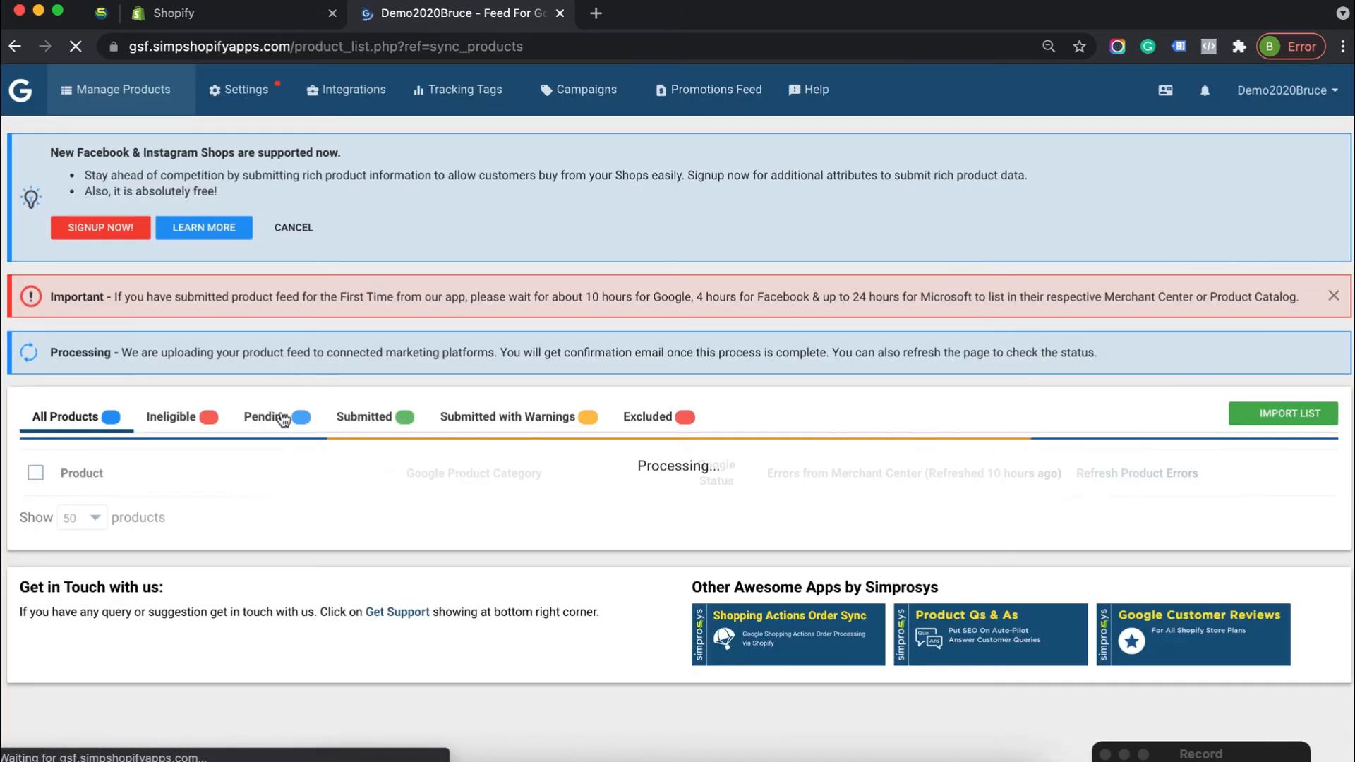
pyautogui.scroll(-2, 482, 472)
pyautogui.scroll(-6, 484, 481)
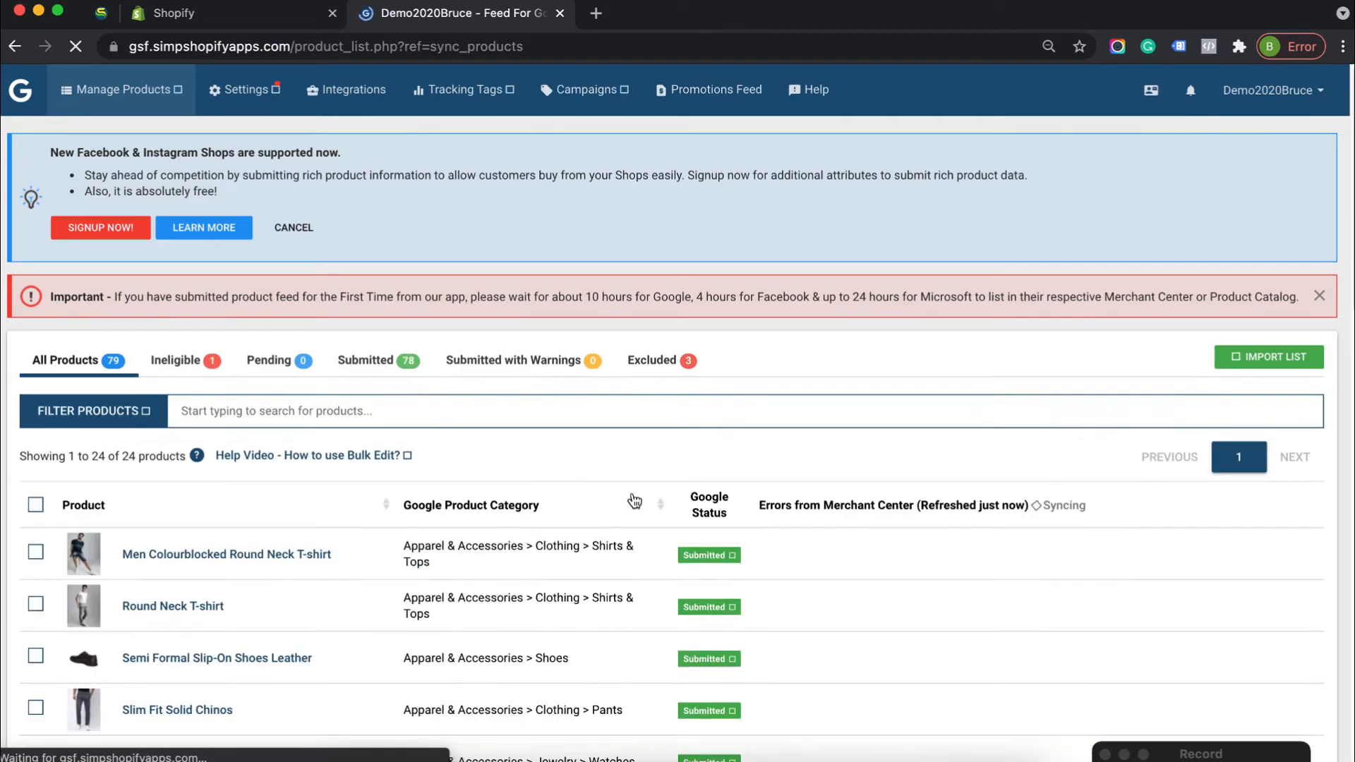
pyautogui.scroll(-8, 632, 500)
pyautogui.scroll(7, 632, 508)
pyautogui.scroll(5, 634, 522)
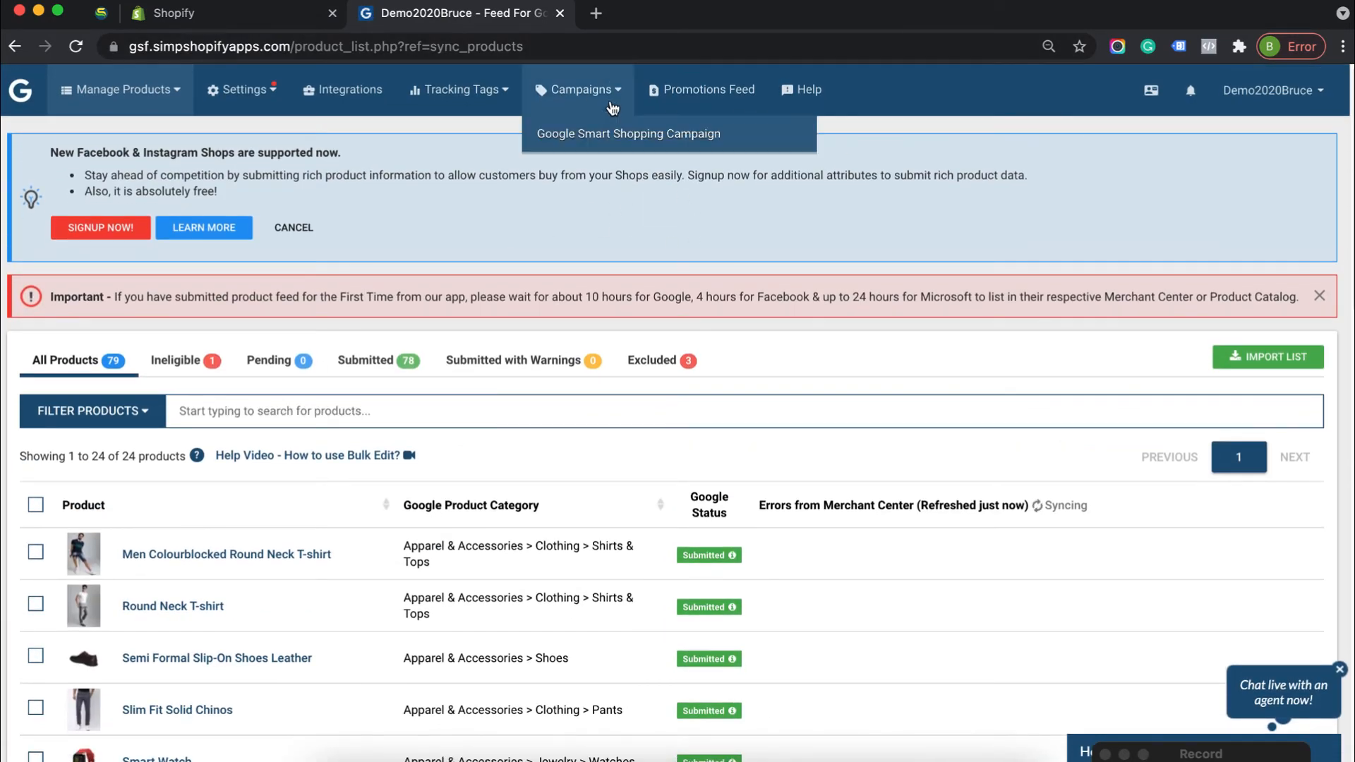
# Link the last listed Google Ads account to the app for Google Smart Shopping campaigns
pyautogui.click(662, 143)
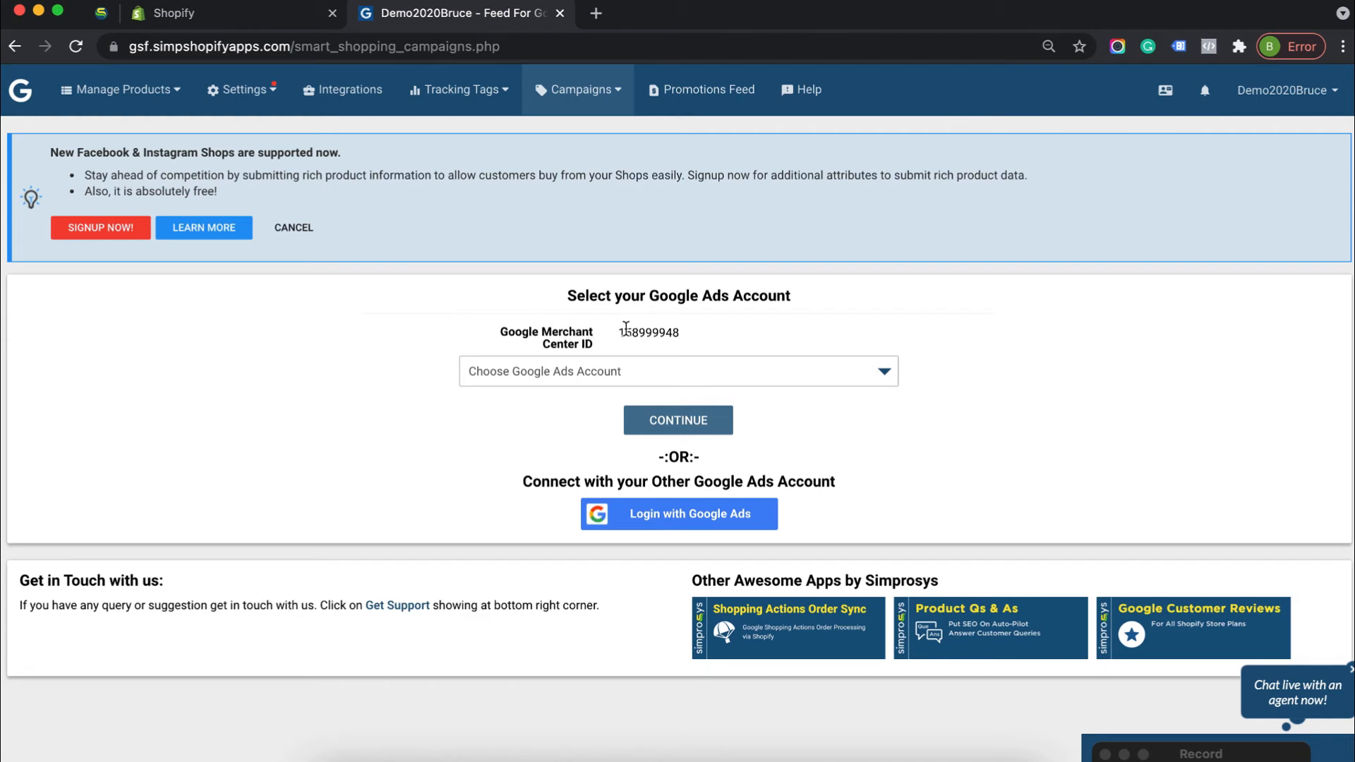
pyautogui.click(600, 370)
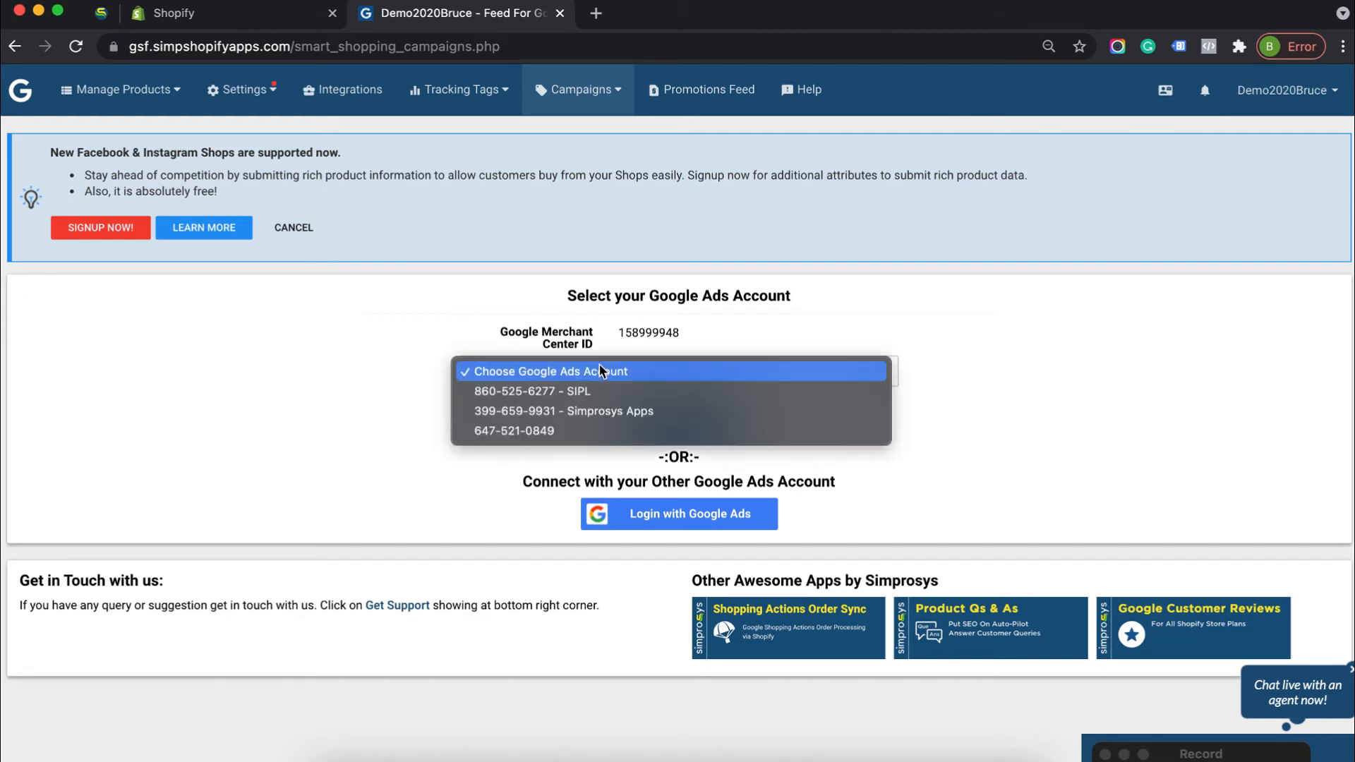
pyautogui.click(553, 432)
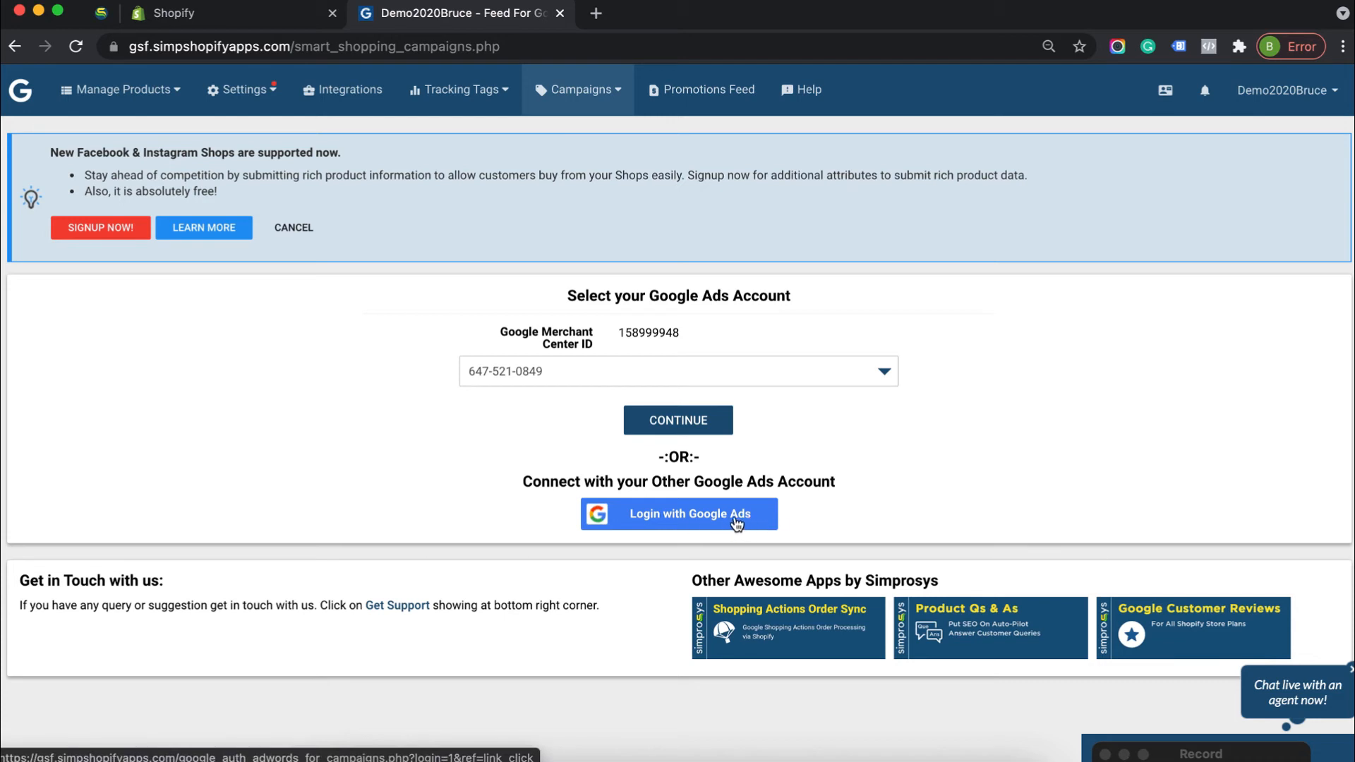
pyautogui.click(555, 375)
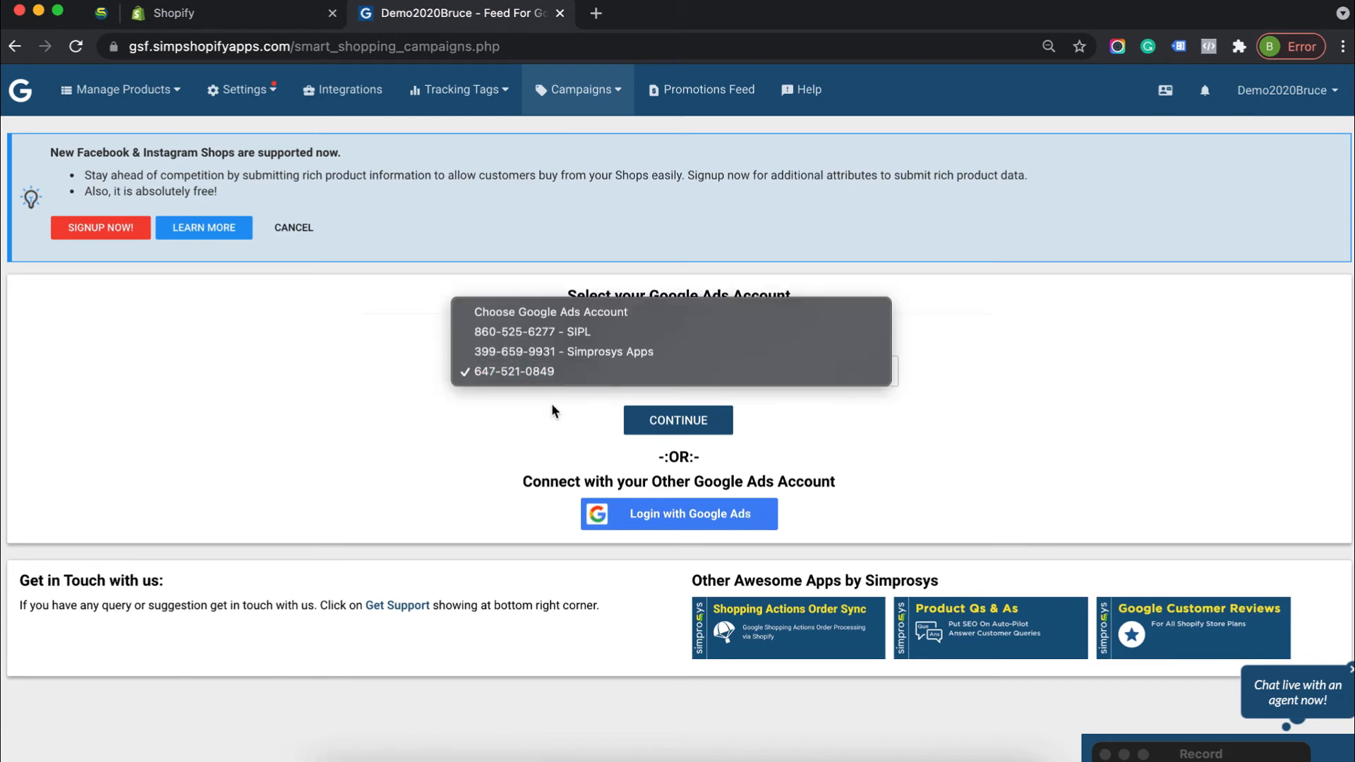
pyautogui.click(569, 369)
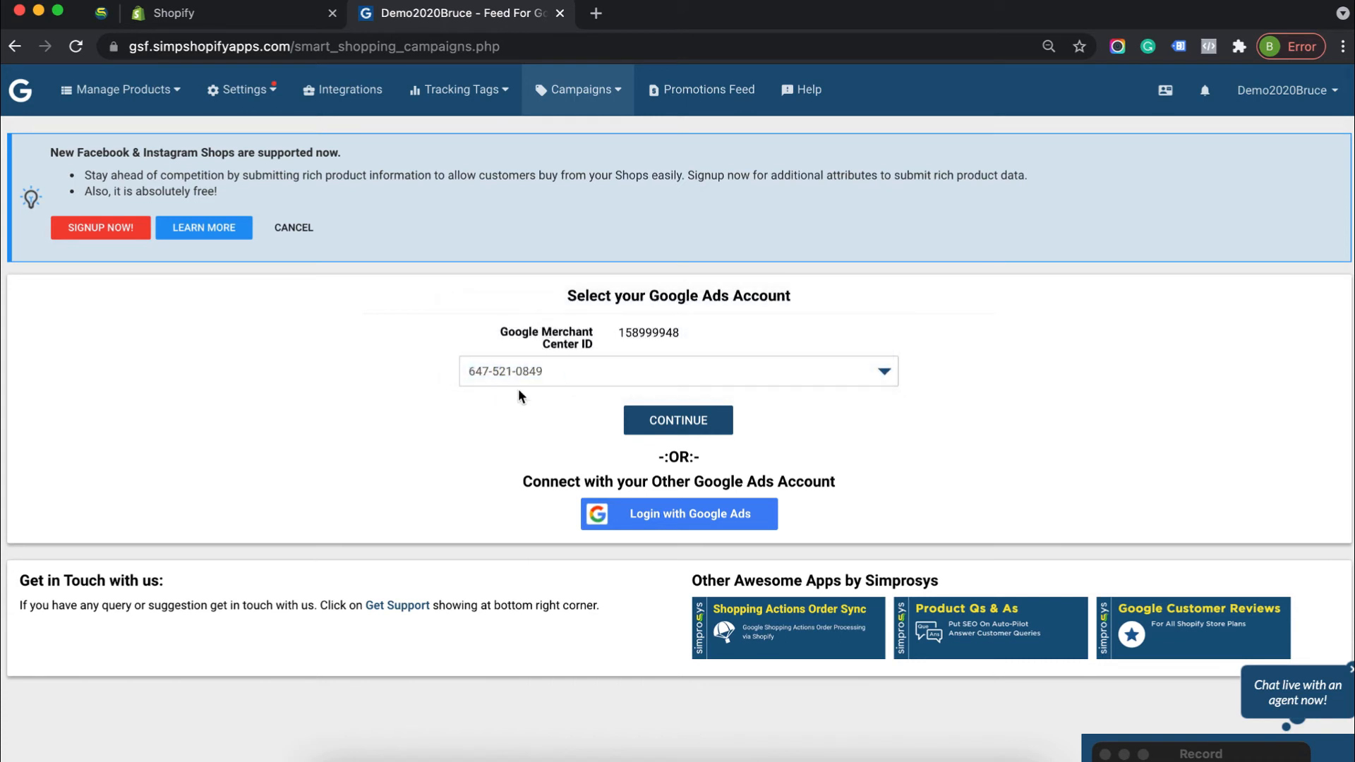
pyautogui.click(721, 422)
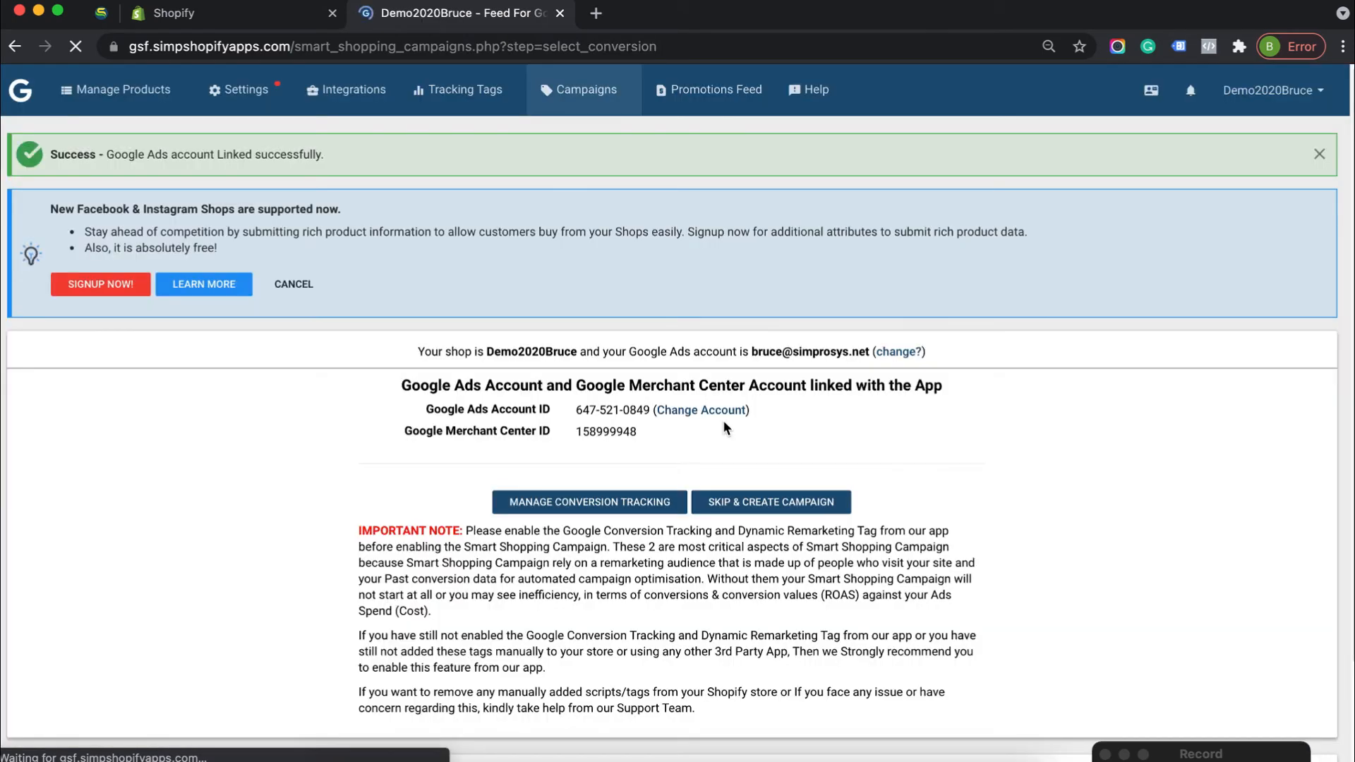
pyautogui.scroll(-2, 1104, 445)
pyautogui.scroll(2, 1104, 444)
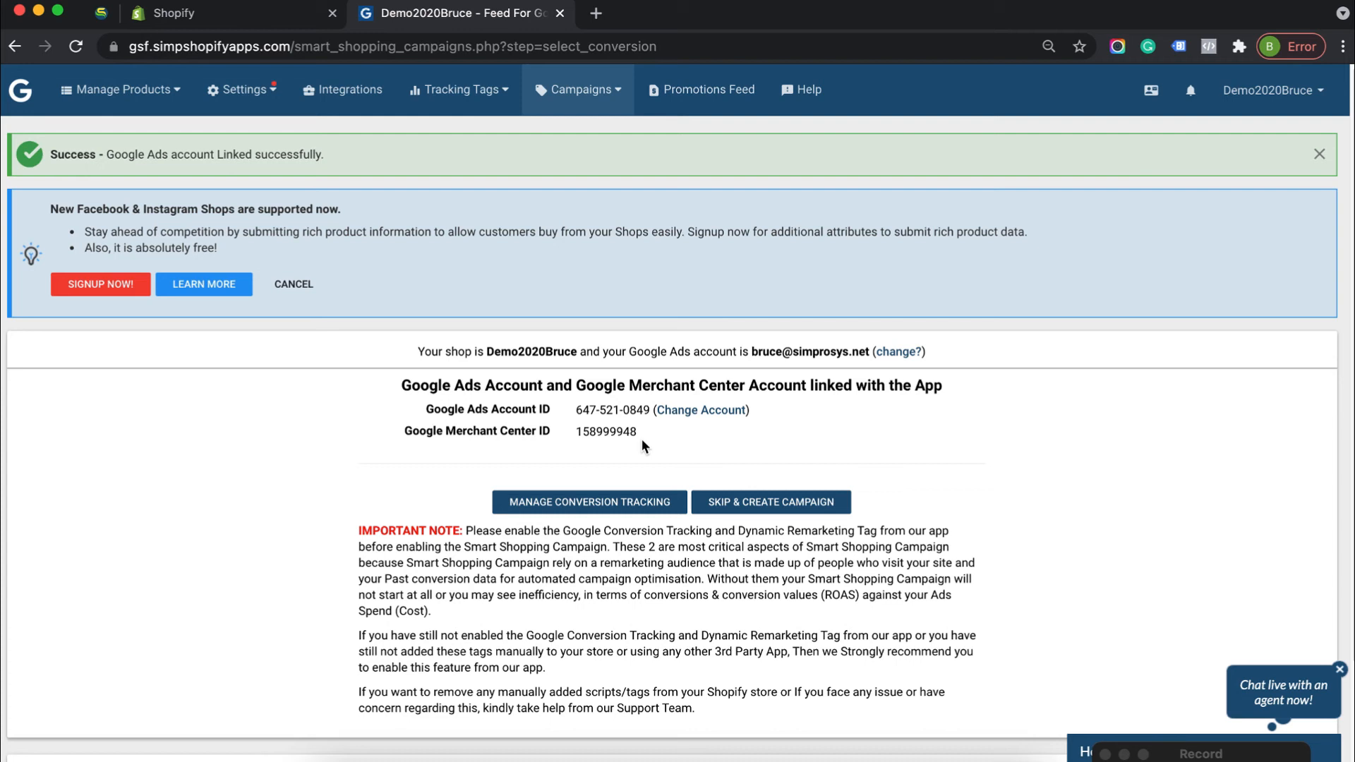
# Open the conversion tracking tag setup and look over the existing conversion actions of the Google Ads account
pyautogui.click(594, 505)
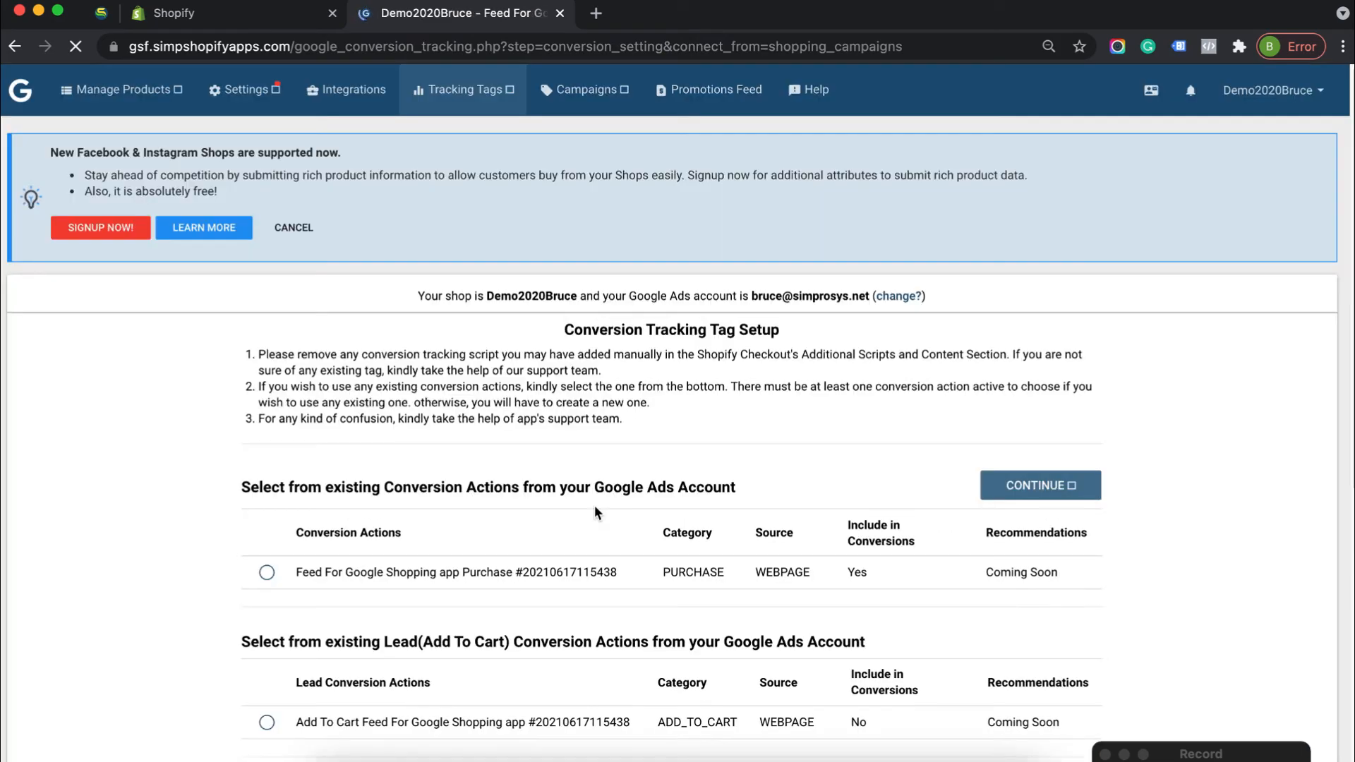
pyautogui.scroll(-3, 1119, 435)
pyautogui.scroll(-3, 1119, 435)
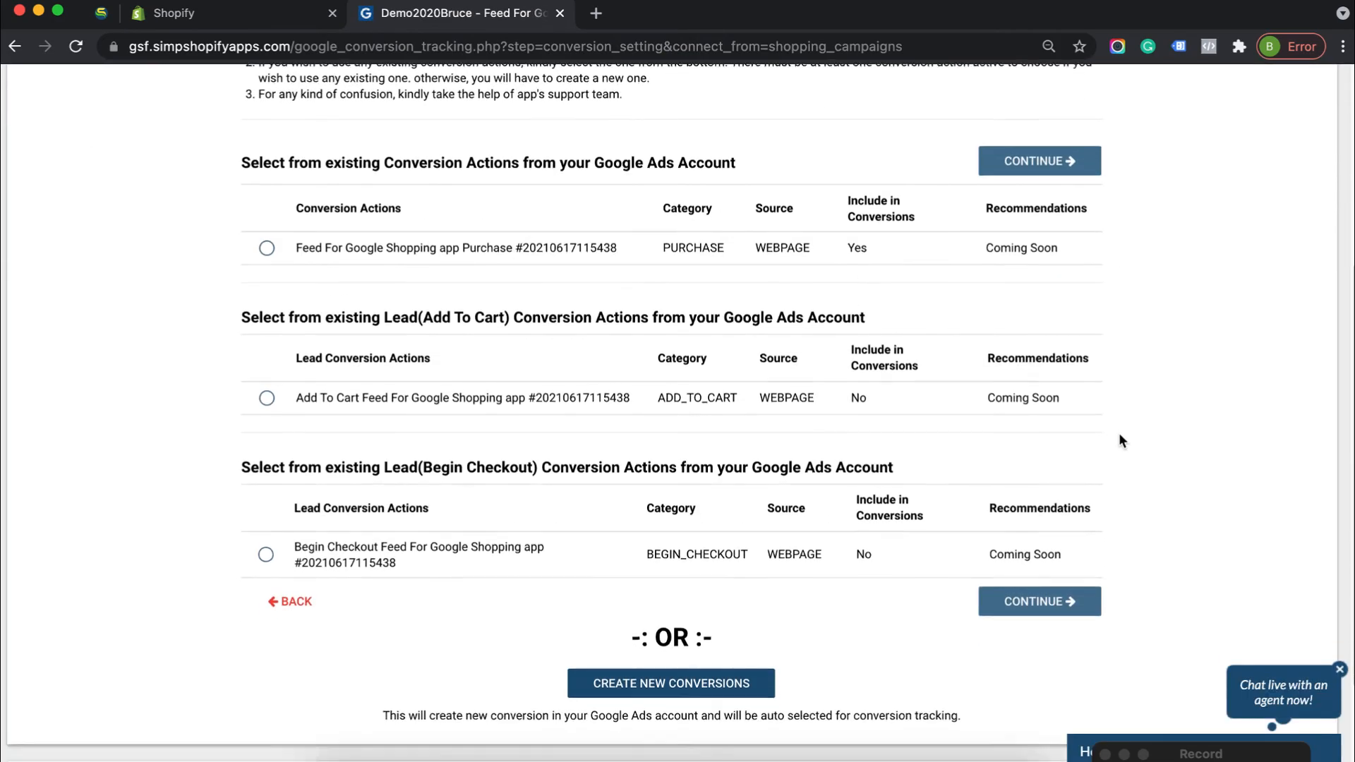
pyautogui.scroll(2, 1119, 435)
pyautogui.scroll(2, 1119, 440)
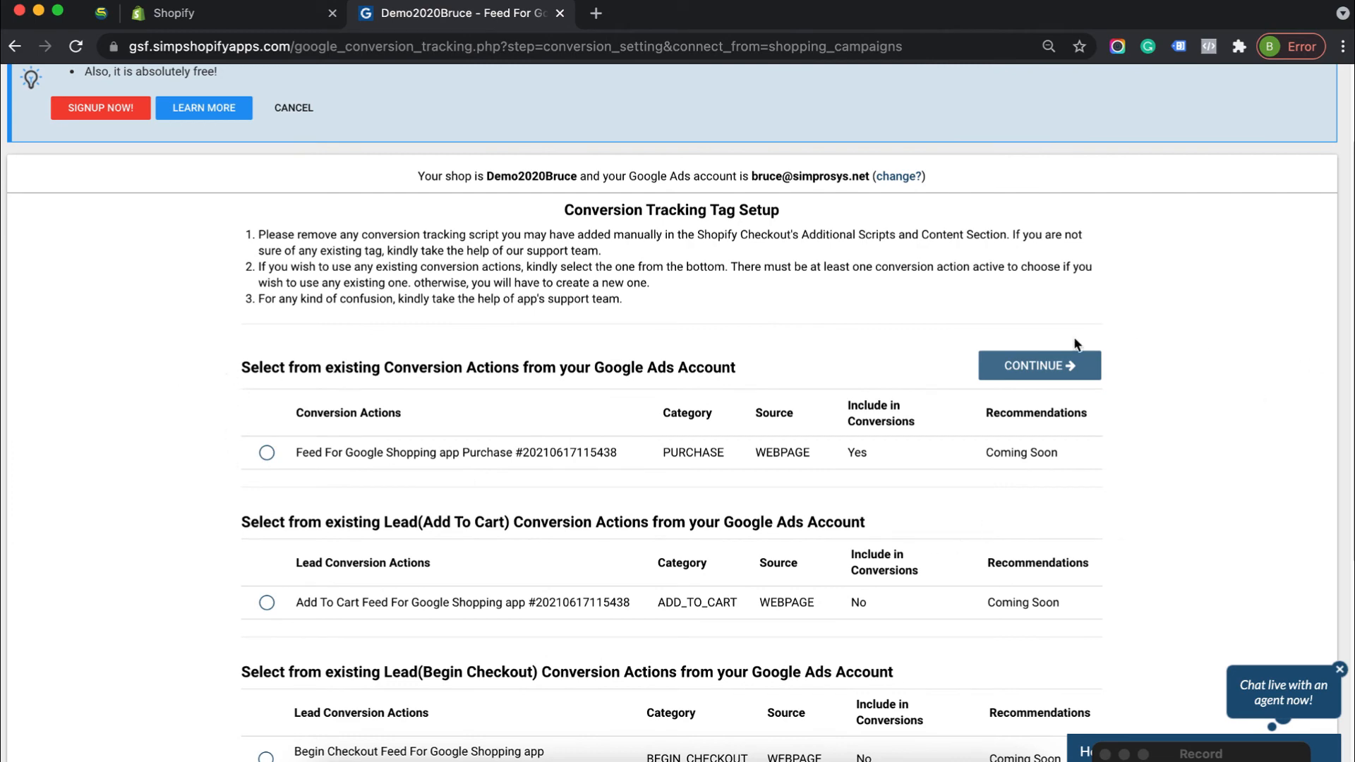
# Use the existing Purchase, Add To Cart and Begin Checkout conversion actions for tracking and continue to campaign creation
pyautogui.click(266, 452)
pyautogui.scroll(-3, 465, 522)
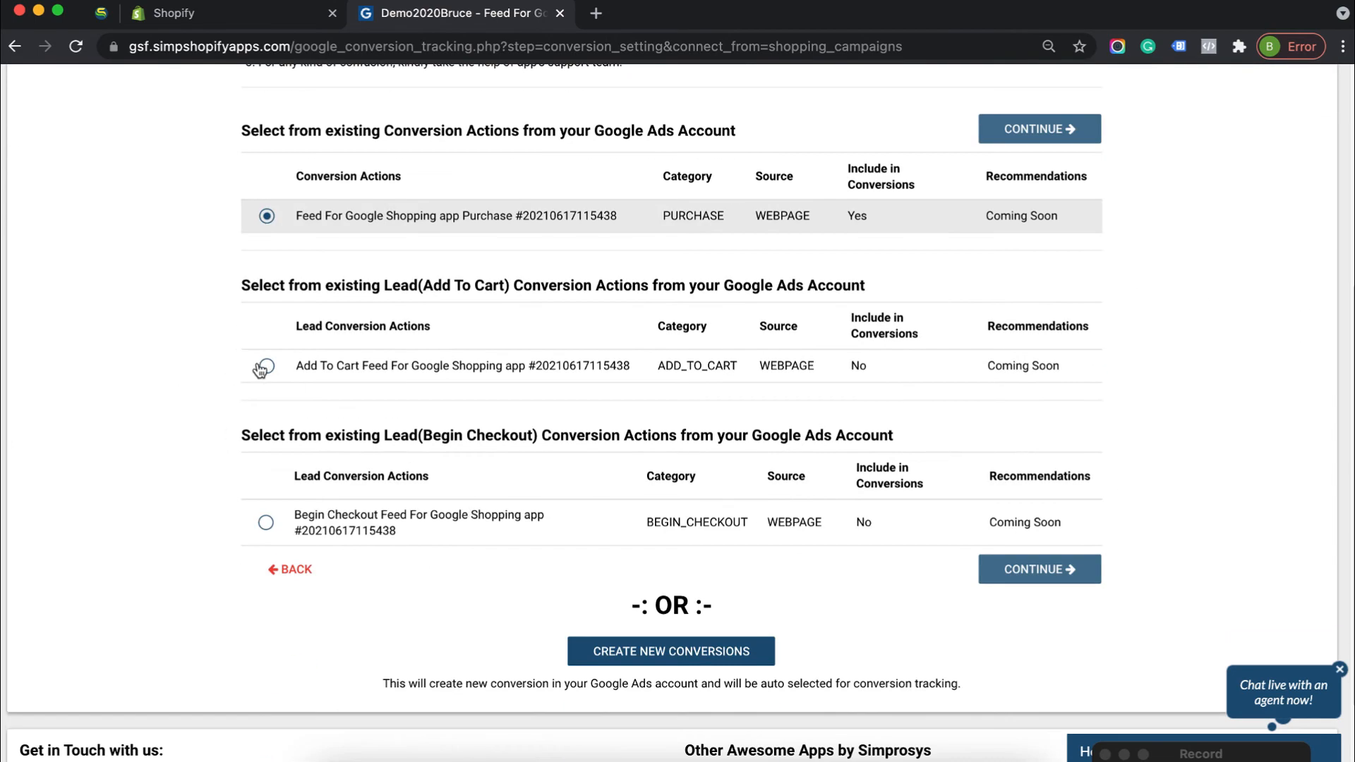
pyautogui.click(267, 365)
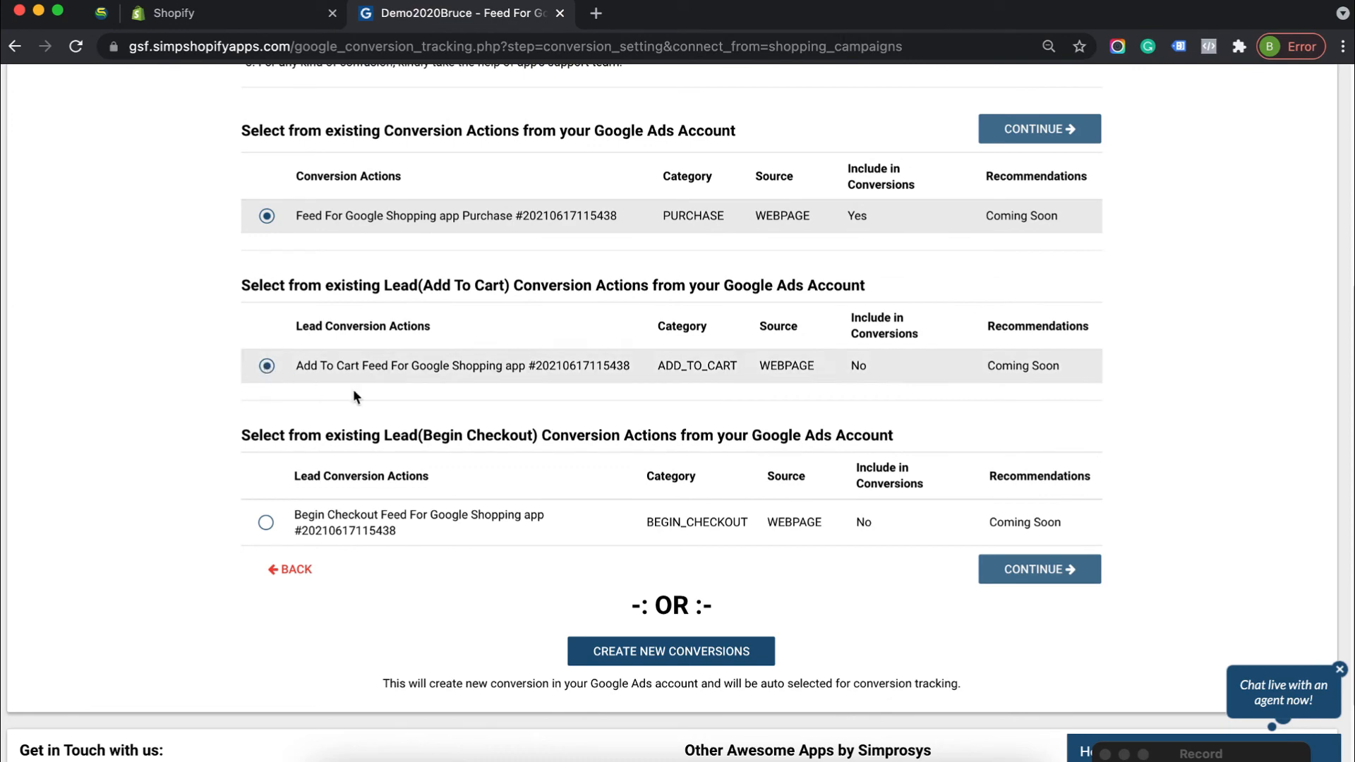
pyautogui.click(266, 525)
pyautogui.scroll(3, 627, 284)
pyautogui.scroll(-1, 627, 283)
pyautogui.scroll(1, 628, 289)
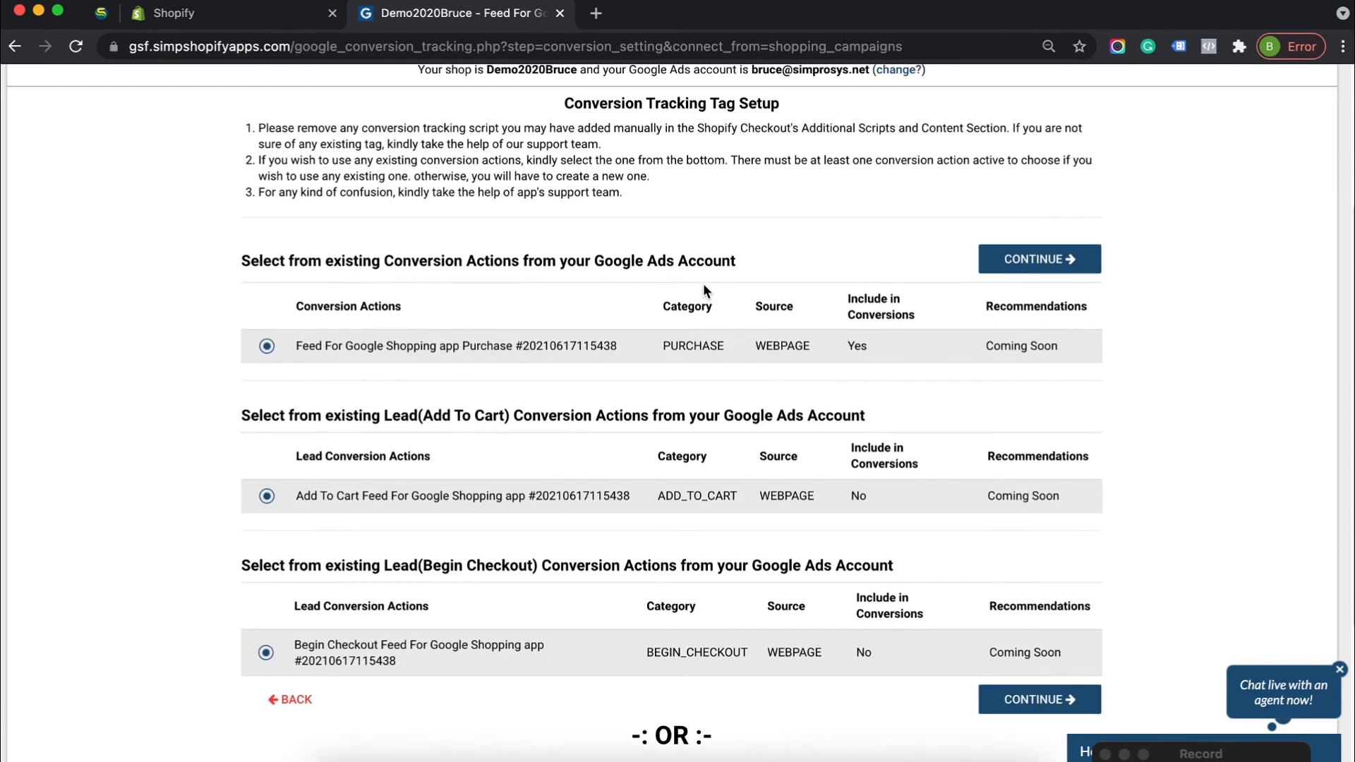
pyautogui.click(1058, 705)
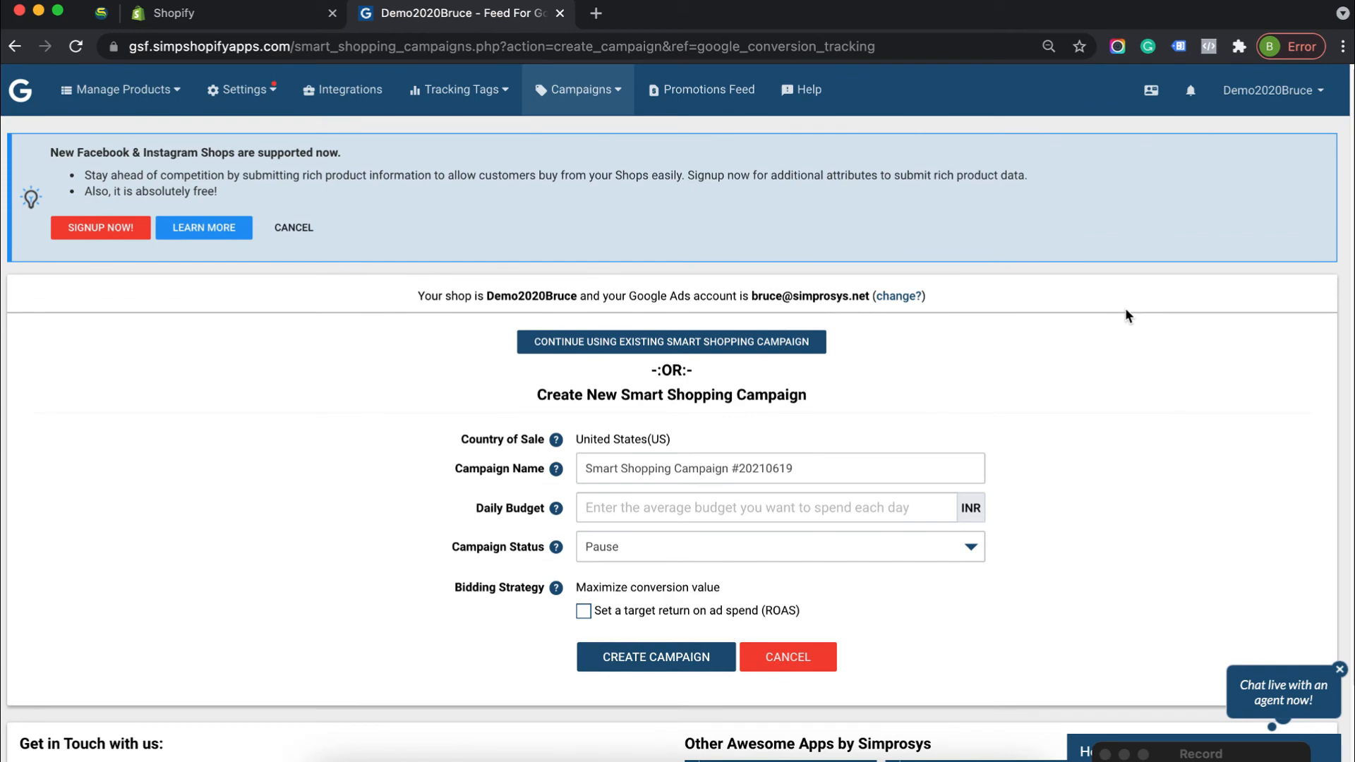
# Look over the daily budget field and the campaign status options for the new Smart Shopping campaign
pyautogui.scroll(-2, 1023, 350)
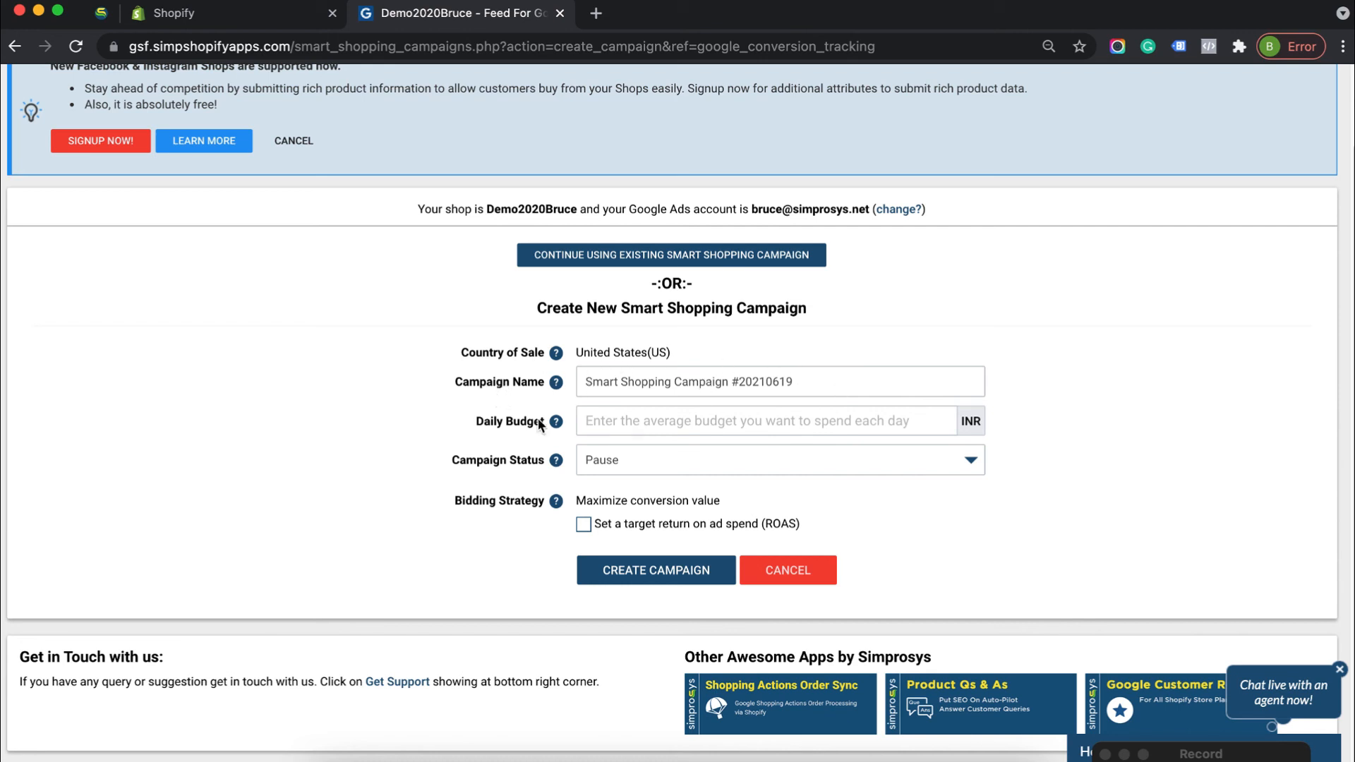
pyautogui.click(629, 422)
pyautogui.click(722, 467)
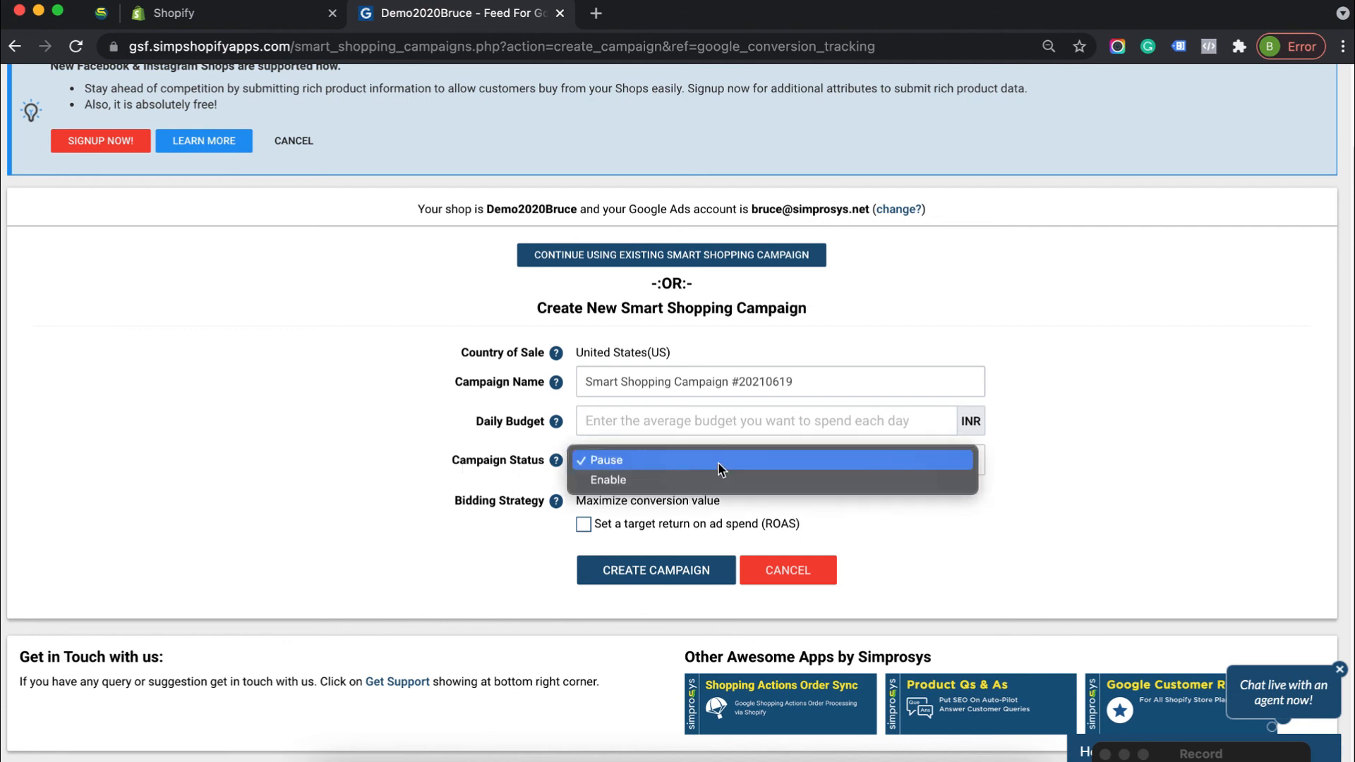
pyautogui.click(428, 417)
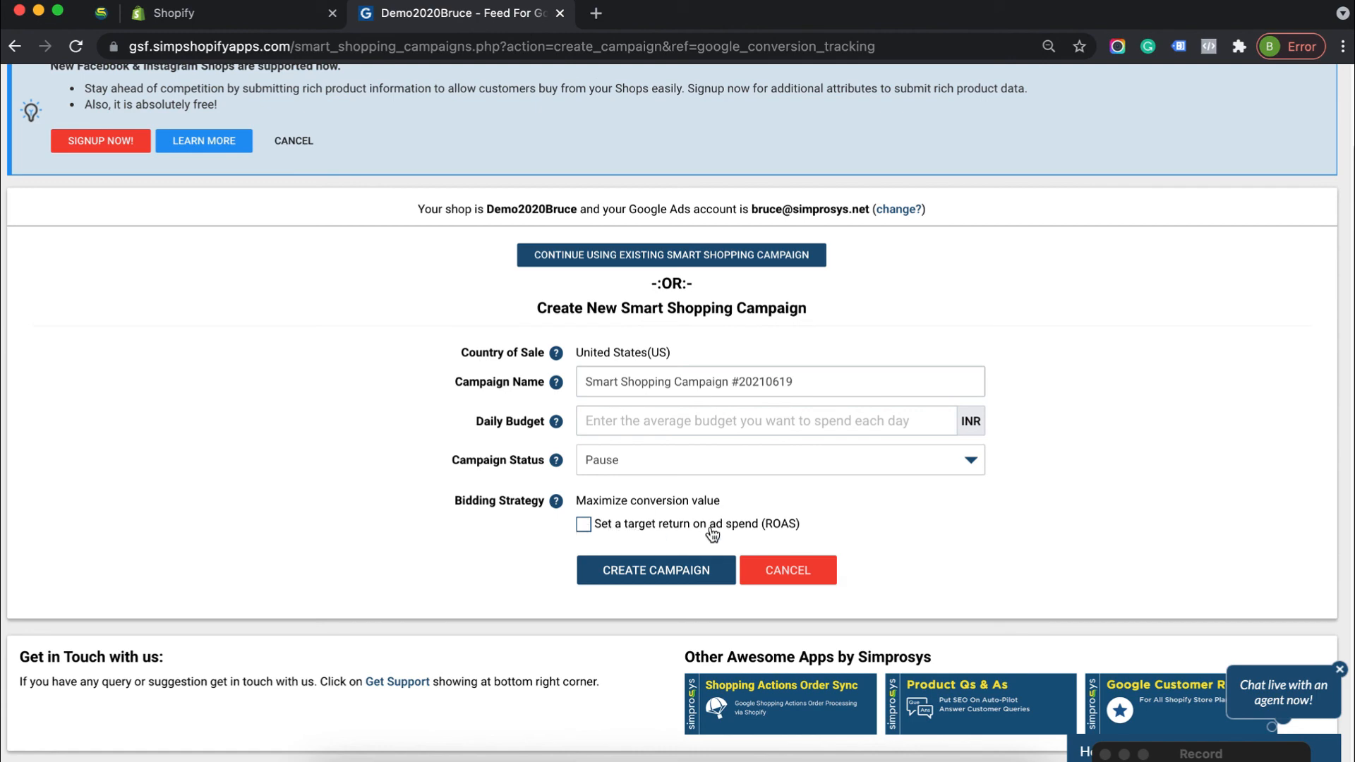
# Enable a target return on ad spend (ROAS) for the new campaign and review its profit margin and target fields
pyautogui.click(583, 524)
pyautogui.scroll(-2, 662, 628)
pyautogui.scroll(-1, 662, 627)
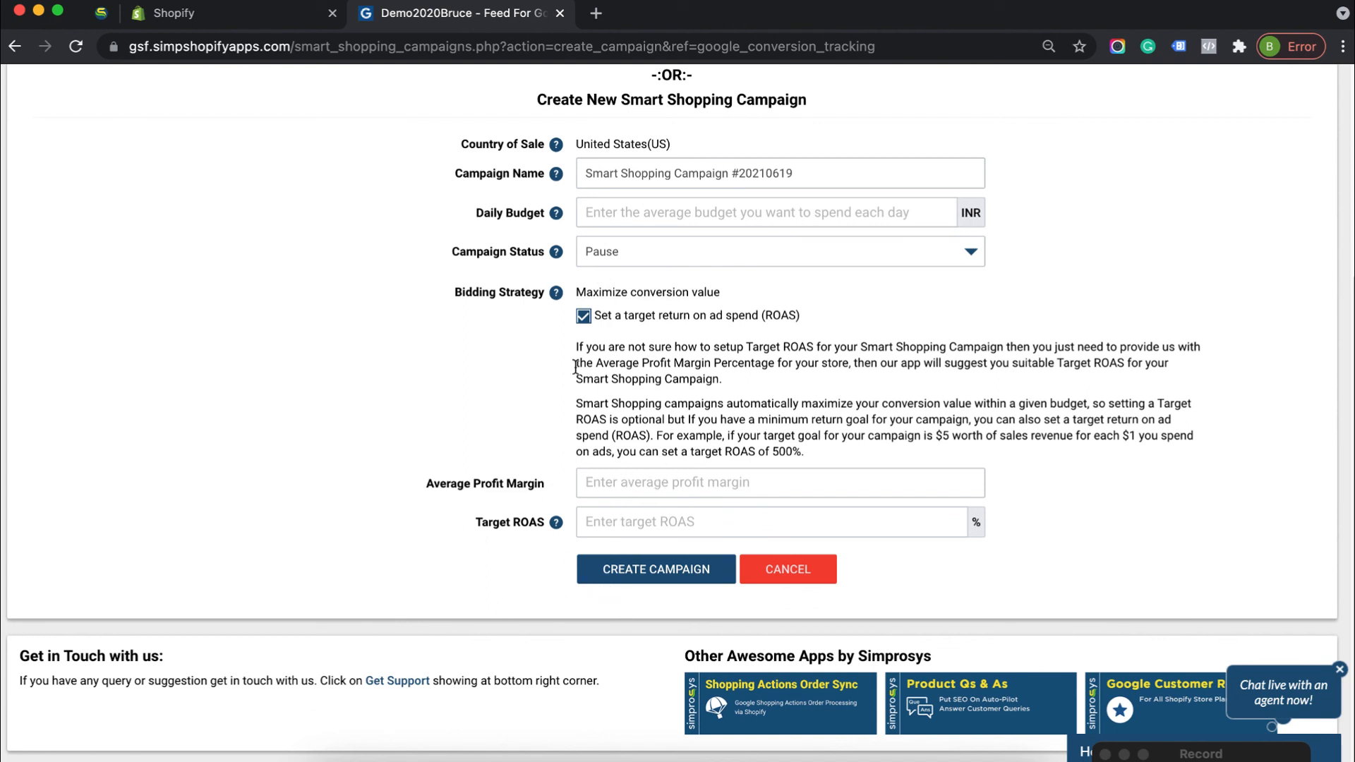
pyautogui.scroll(2, 501, 379)
pyautogui.scroll(-2, 501, 379)
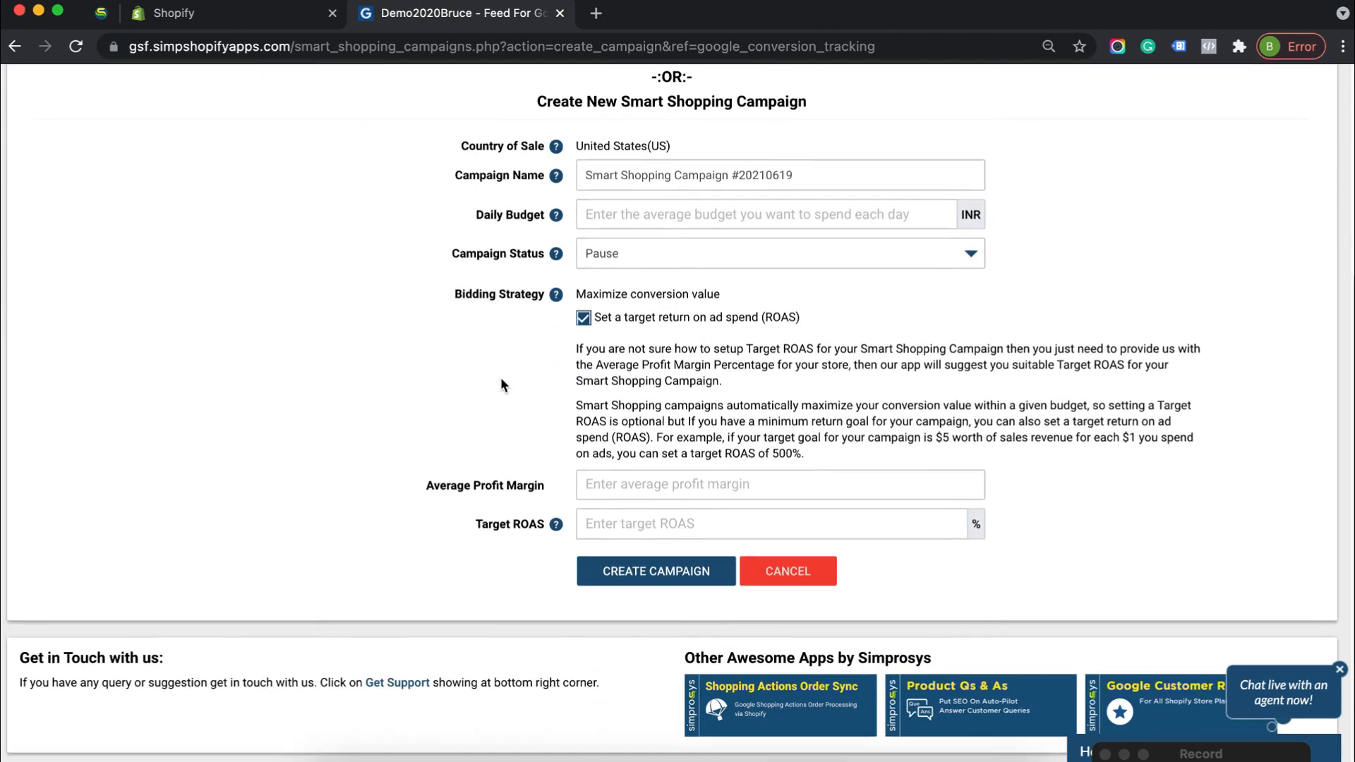
pyautogui.scroll(5, 501, 379)
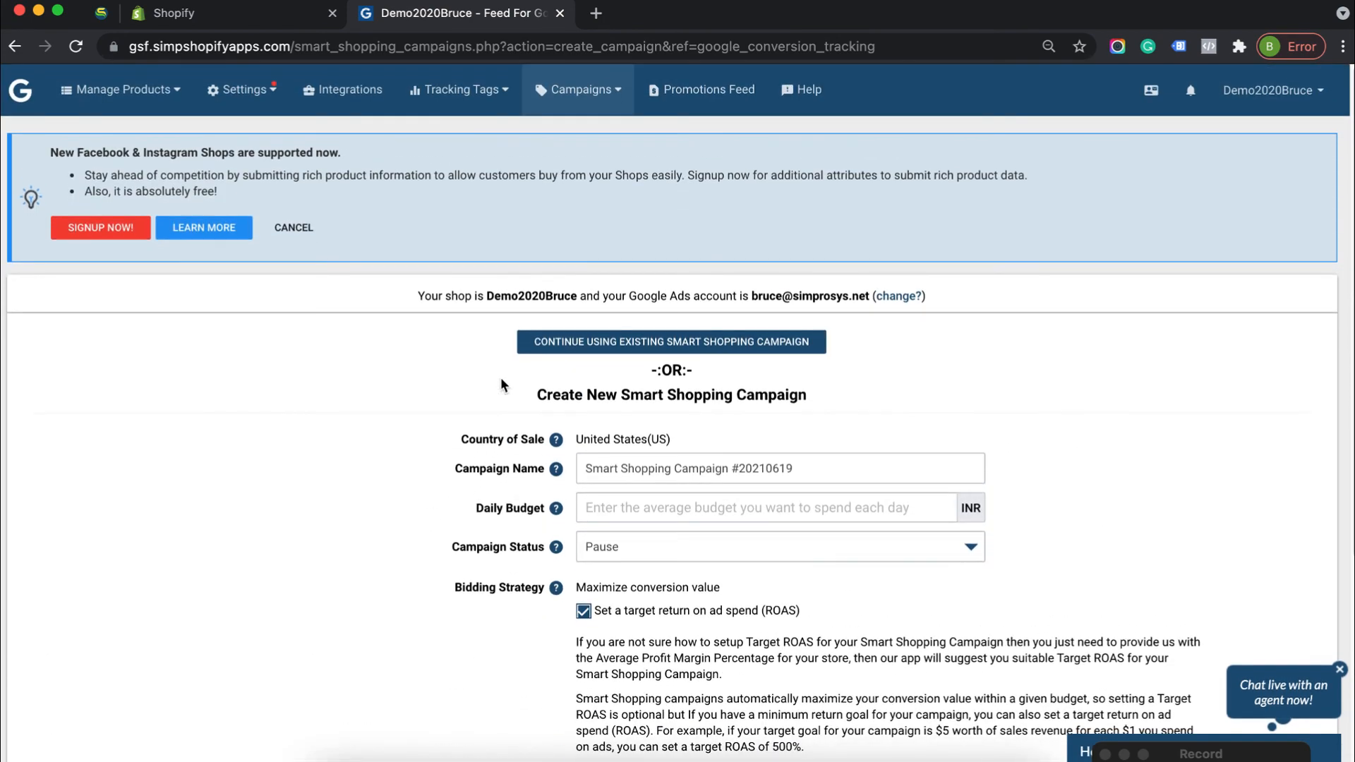
pyautogui.scroll(-4, 502, 385)
pyautogui.scroll(4, 503, 384)
pyautogui.scroll(-5, 414, 385)
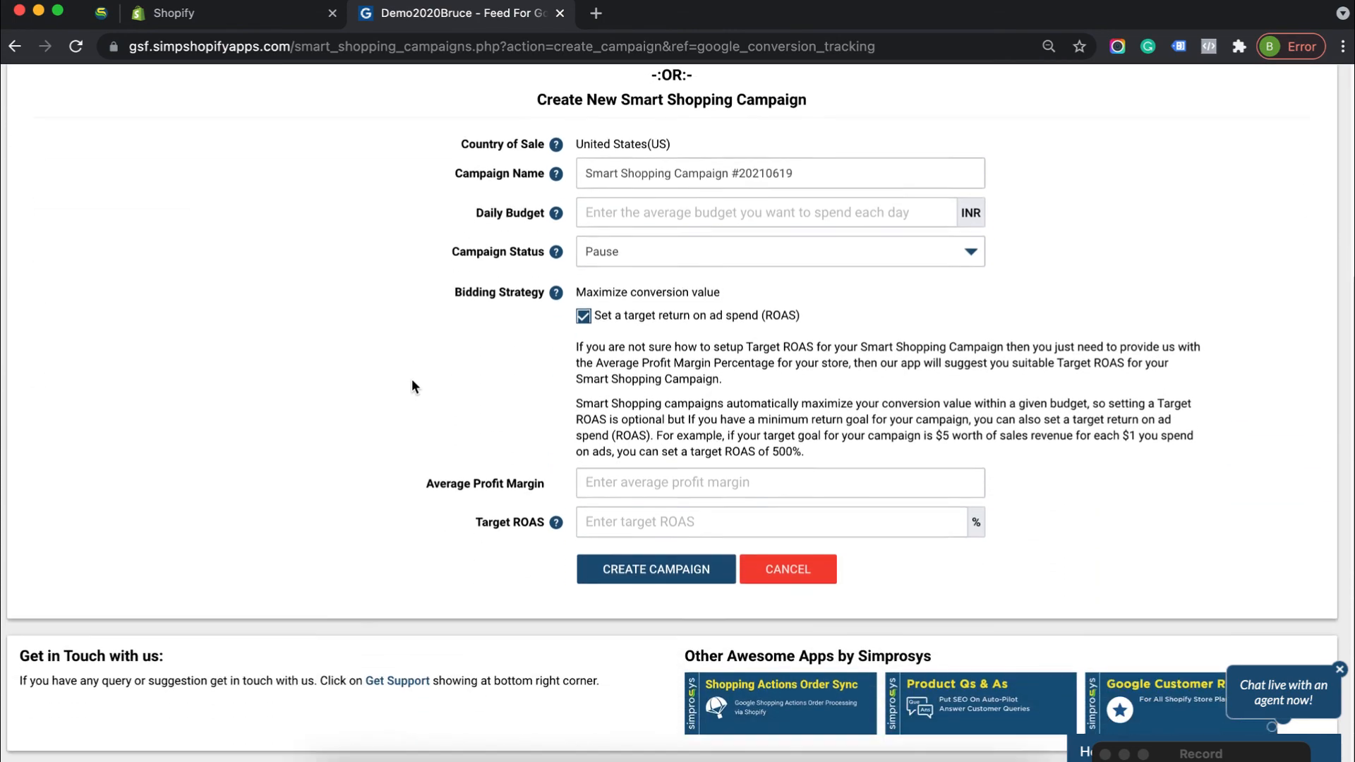